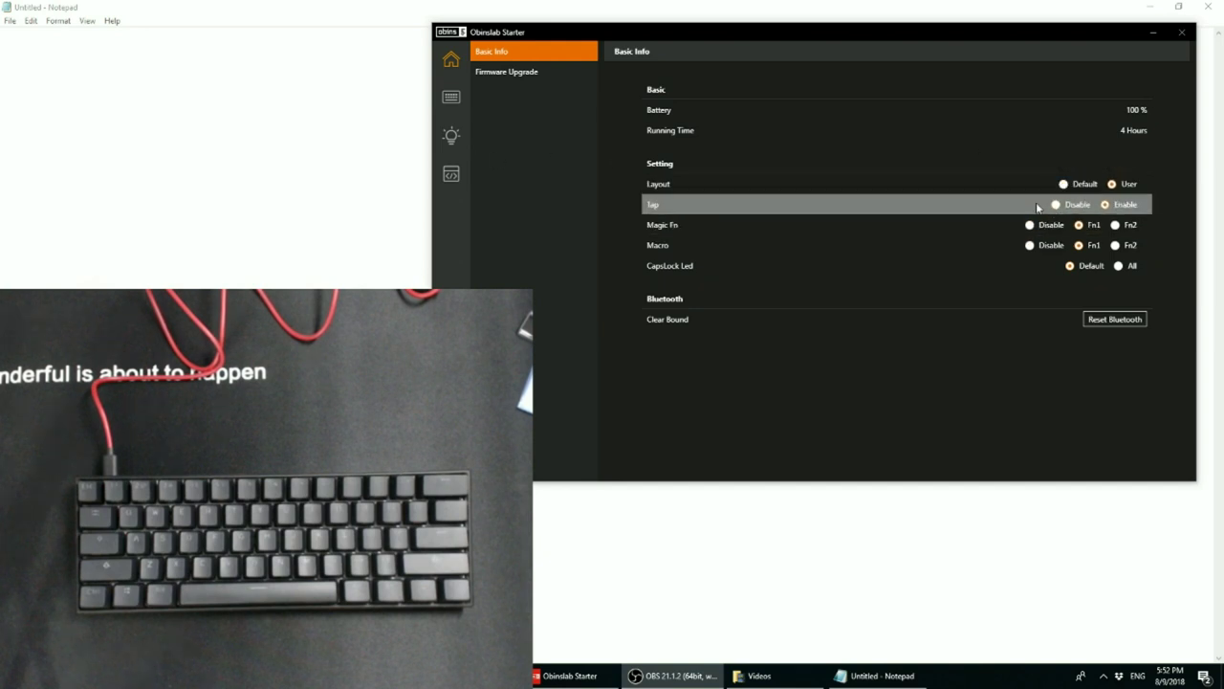
Bring the Notepad note forward and type two lines of random test text
click(1118, 267)
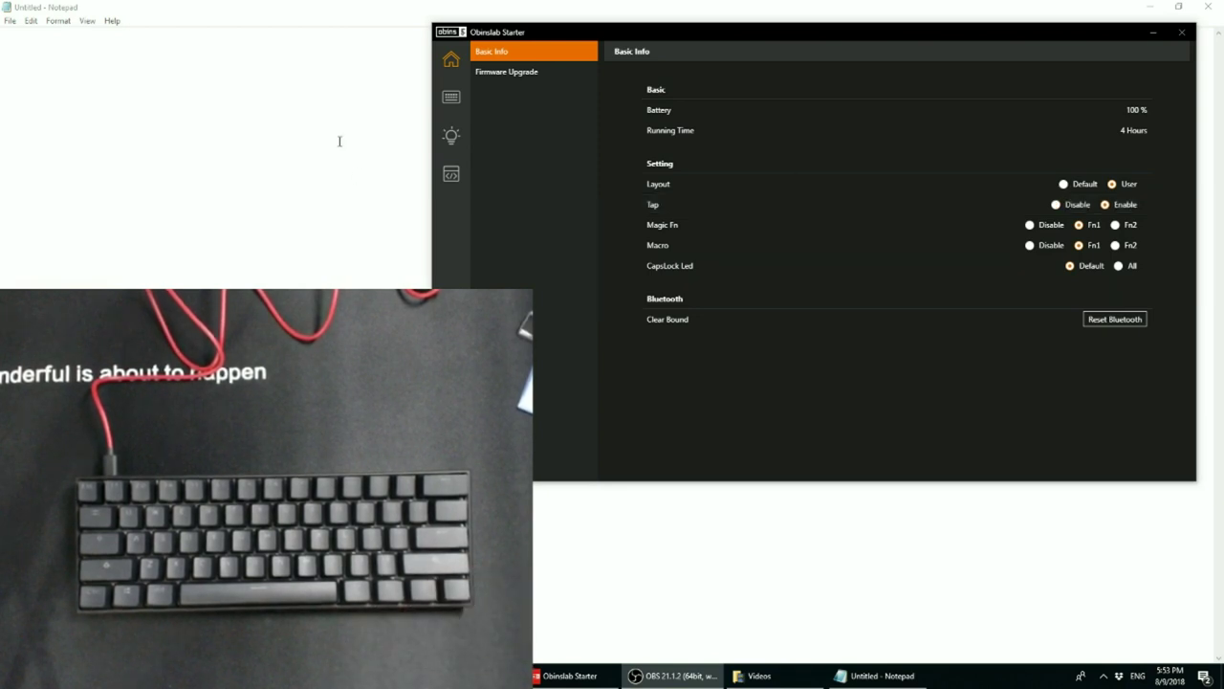
click(115, 76)
text(;lkjasl;dfkjsal;kfjslak;djflksajflaskjf)
key(Return)
text(iuaerfhkjerhfkjerhfkjerhfjkherkjhkerhkfhkhekrjhfkjherkj)
Insert 'K' after the third character of line 2 and append 'KLOIUKLO' at its end
key(Home)
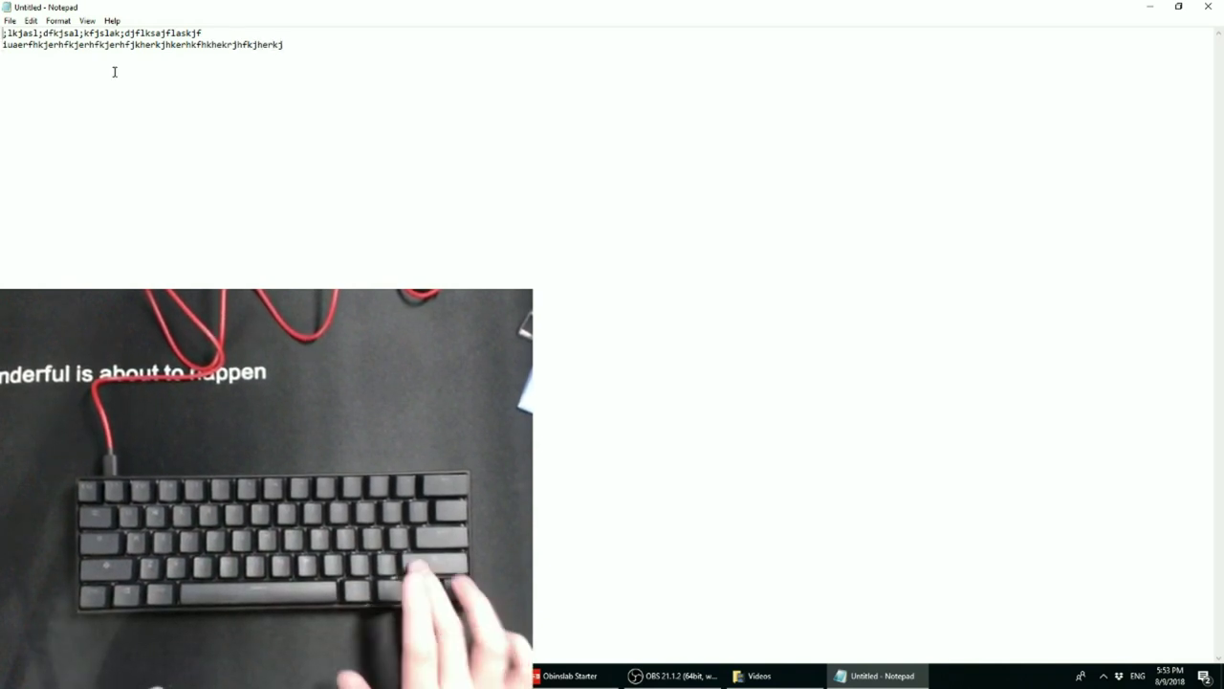
key(Right)
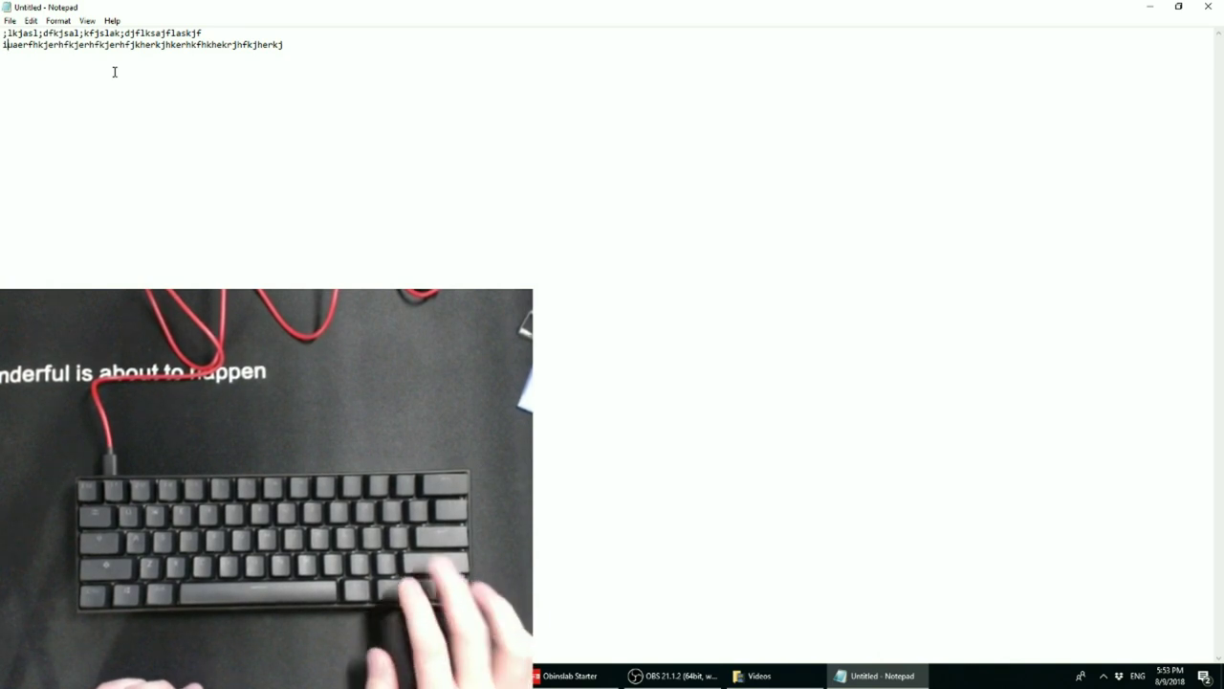
key(Right)
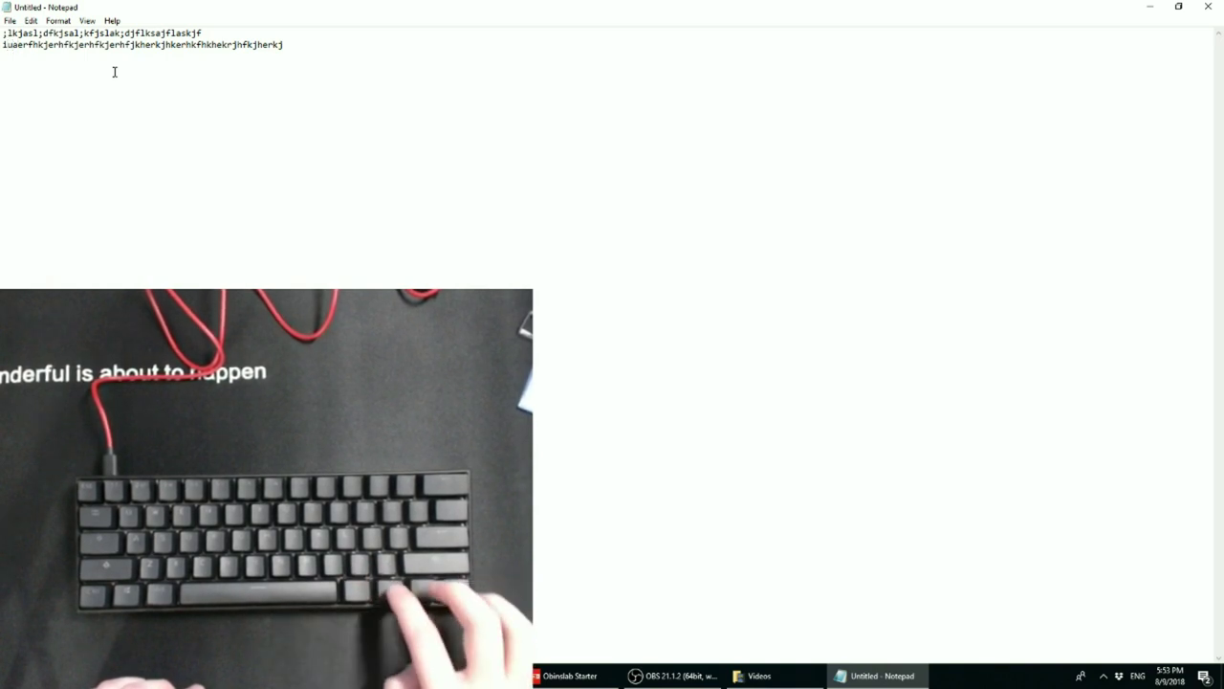
key(Right)
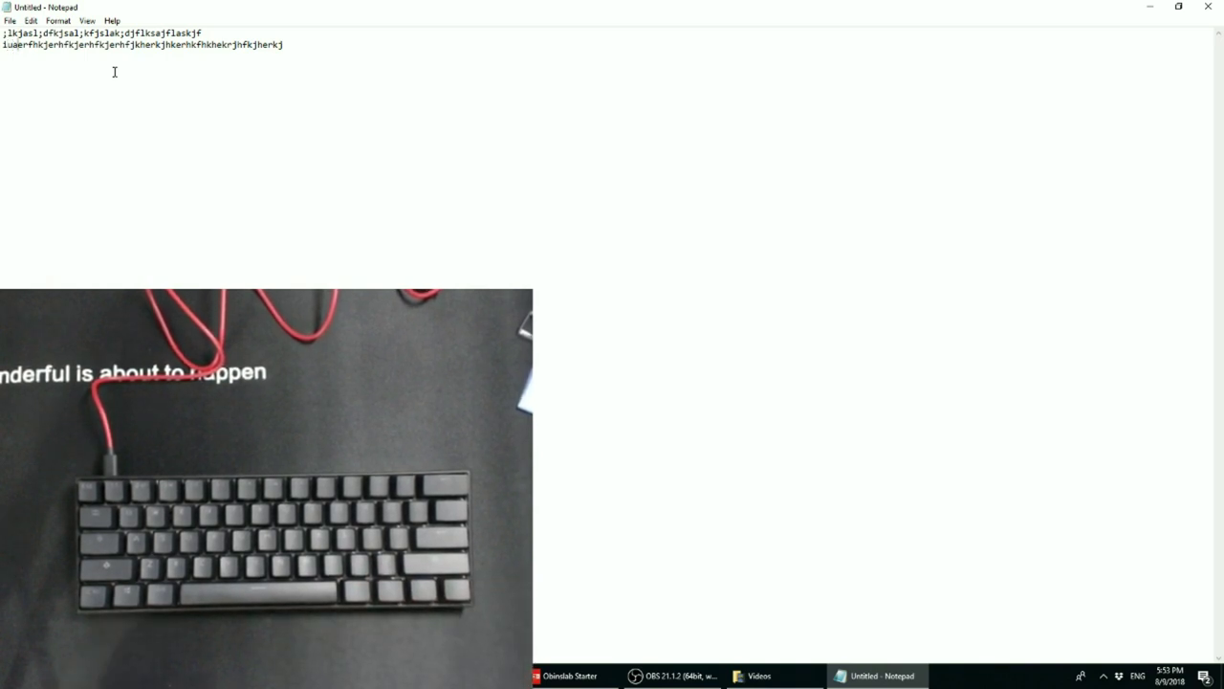
text(K)
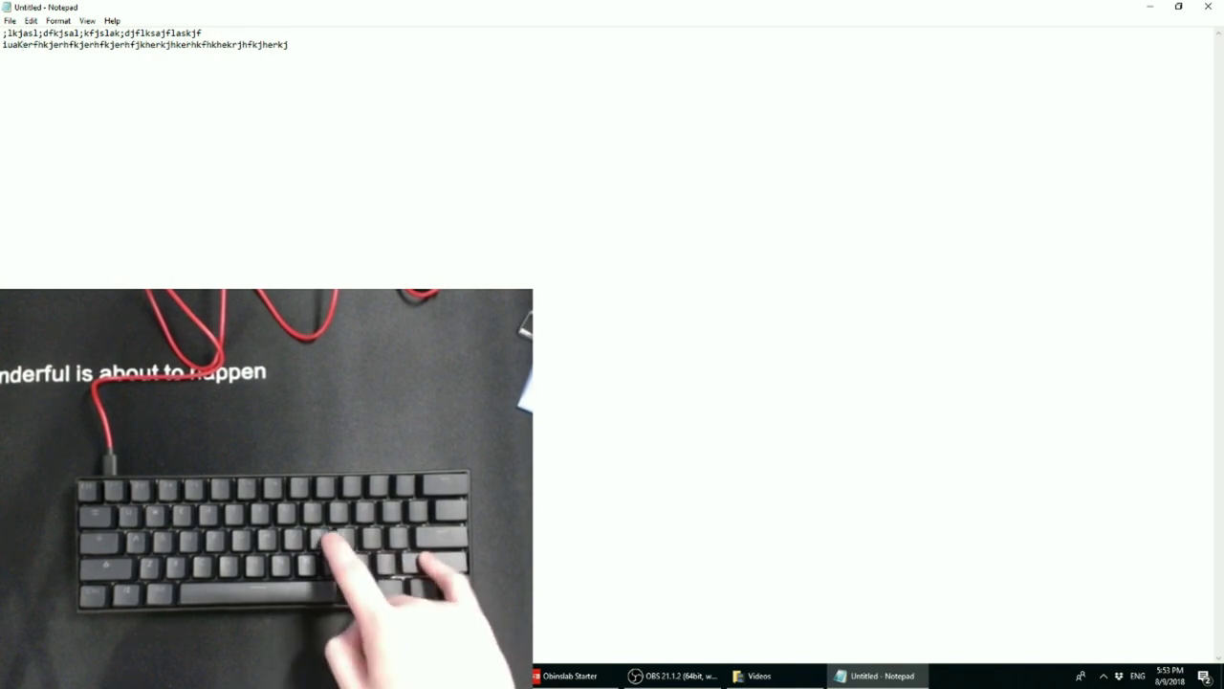
click(428, 44)
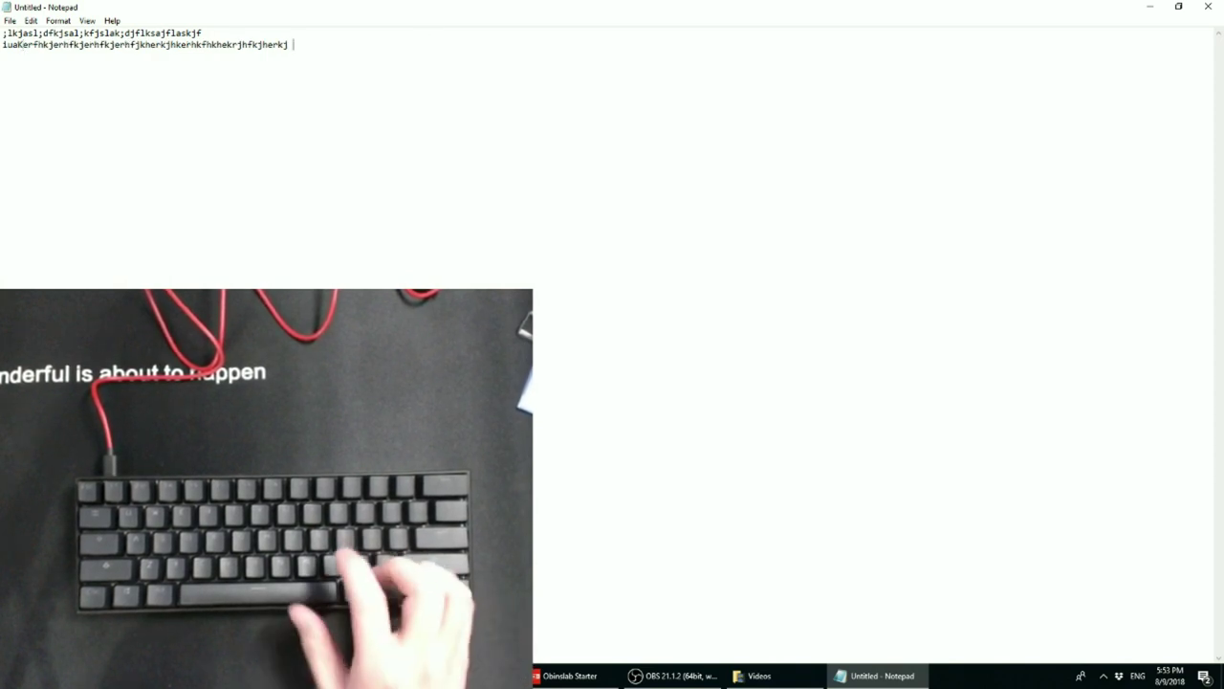
text(KLOIUKLOI)
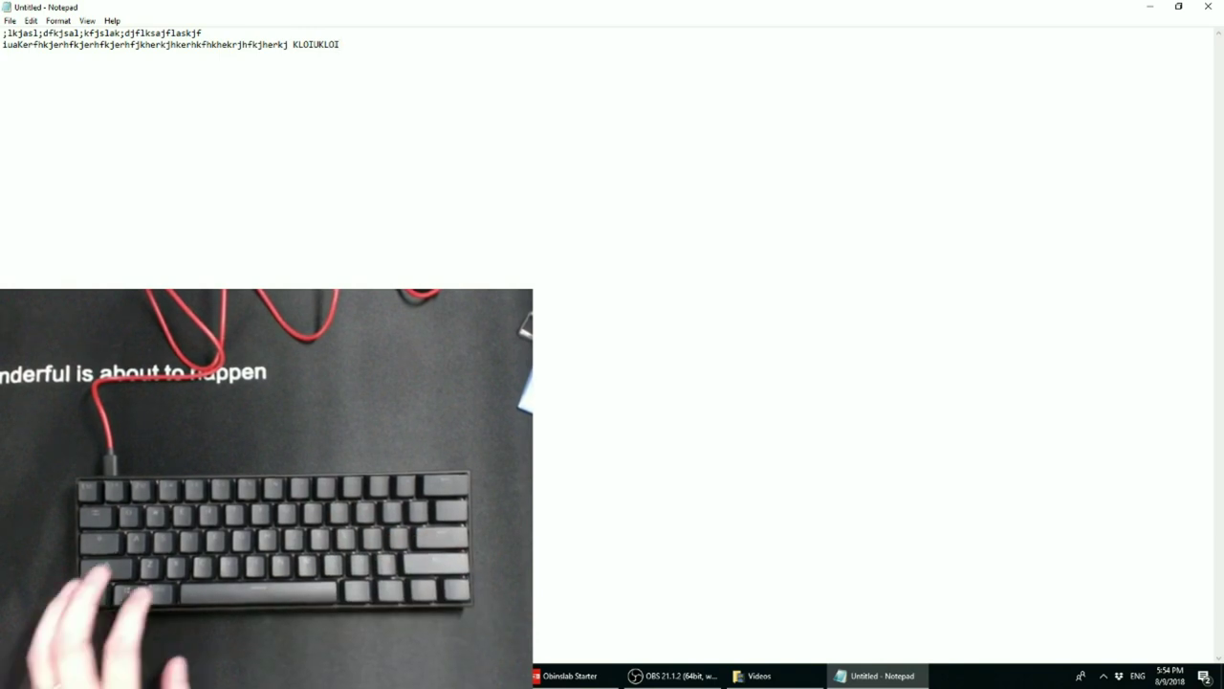
Select all the note's text and delete it, leaving an empty page
key(ctrl+a)
key(BackSpace)
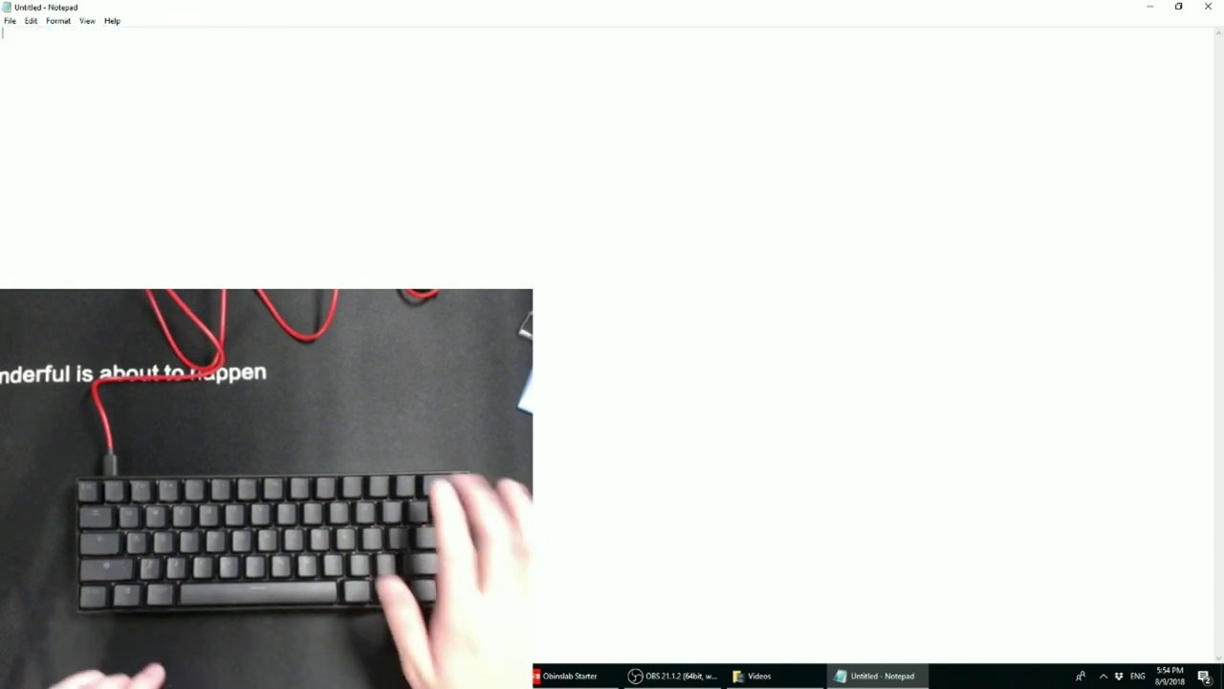
key(alt+Tab)
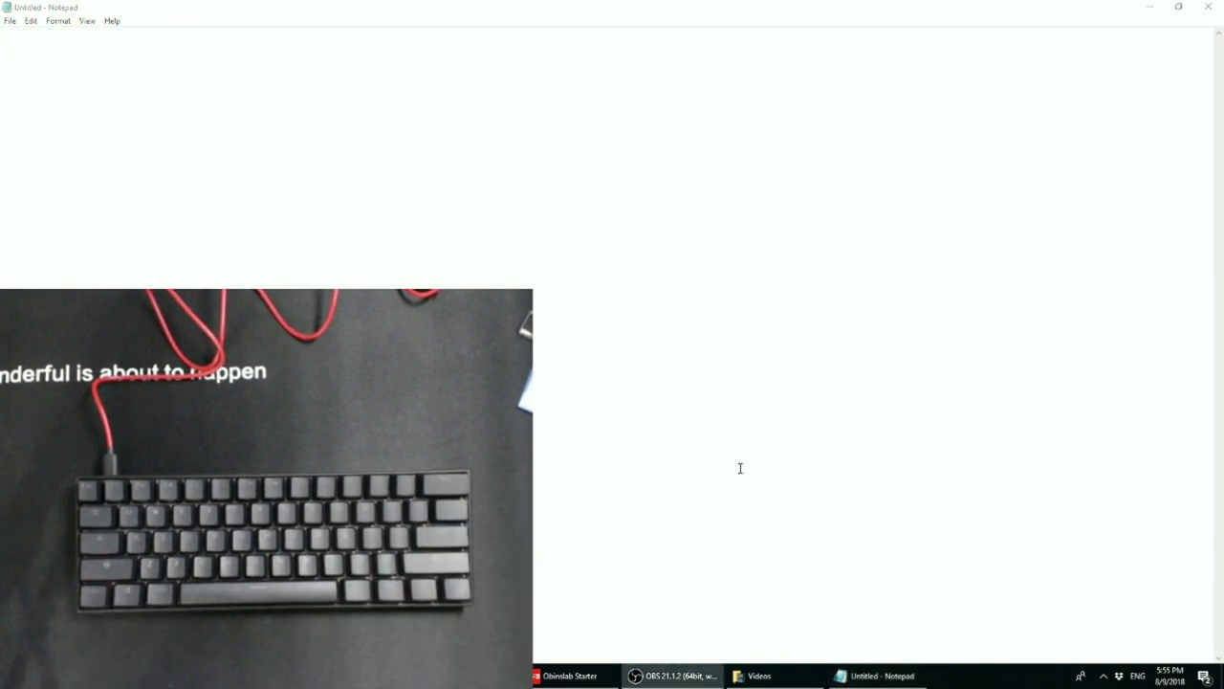
Return to Obinslab Starter, open the Current layout's key map and scroll the assignable-key list
click(569, 675)
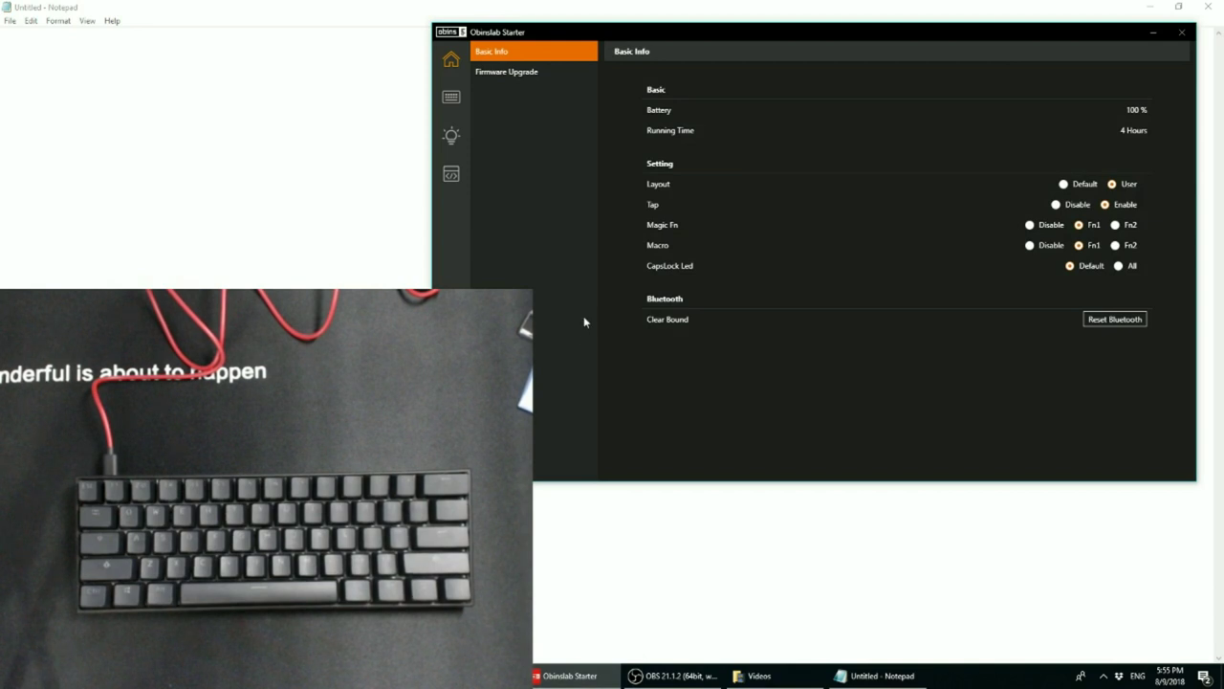
click(451, 99)
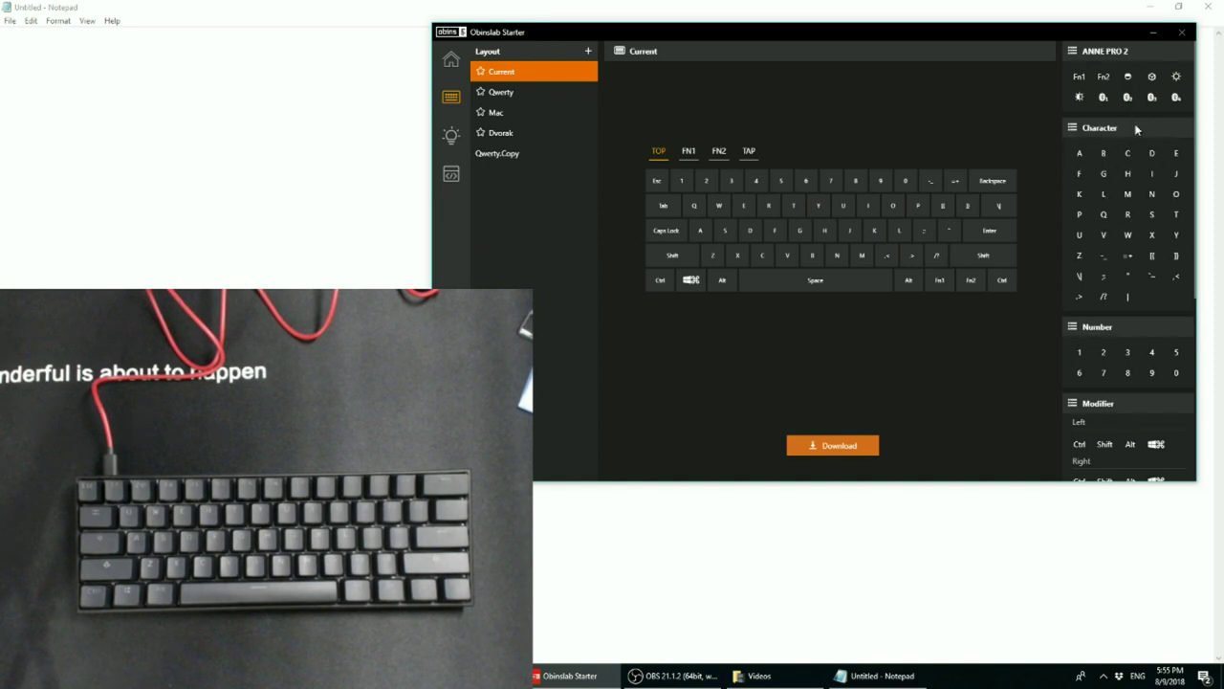
scroll(1129, 412, down, 2)
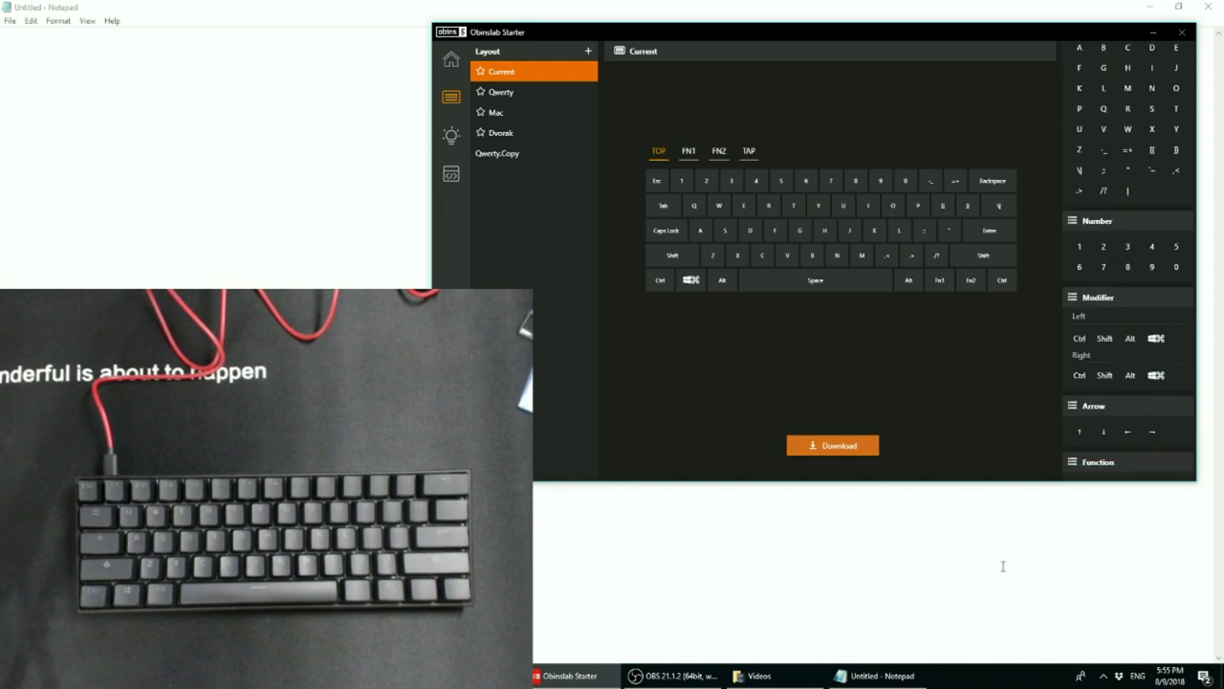
scroll(1112, 402, down, 4)
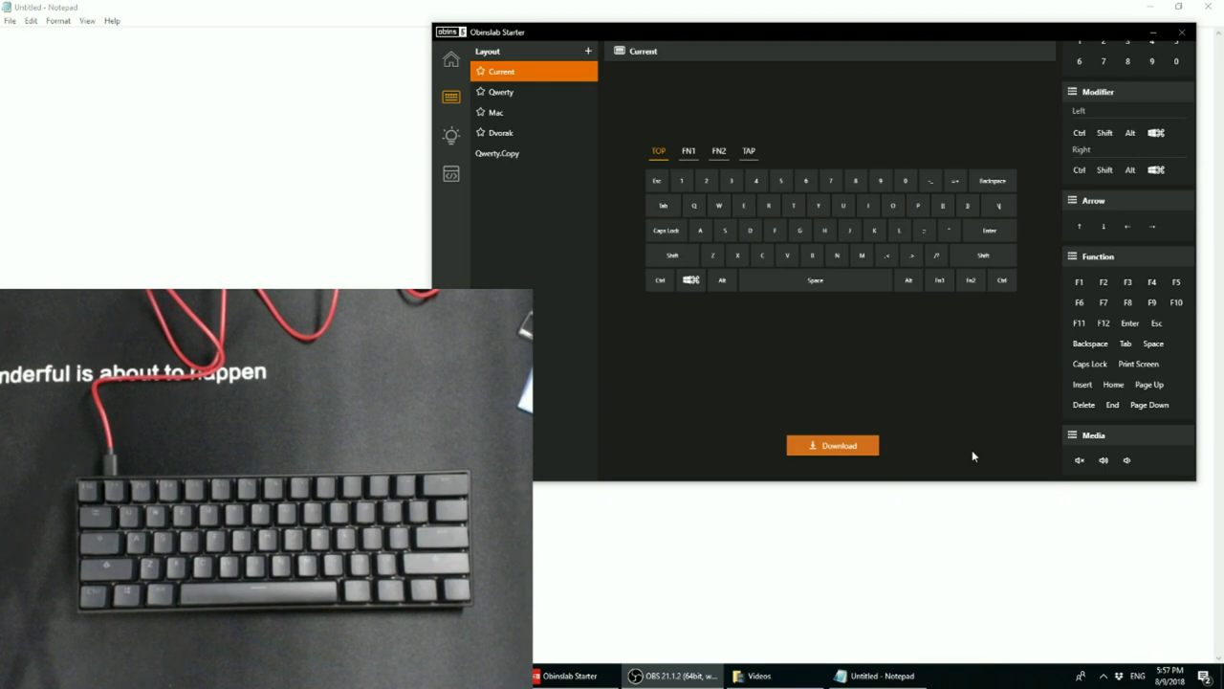
View the FN1, FN2 and TAP layer key maps in turn
click(688, 154)
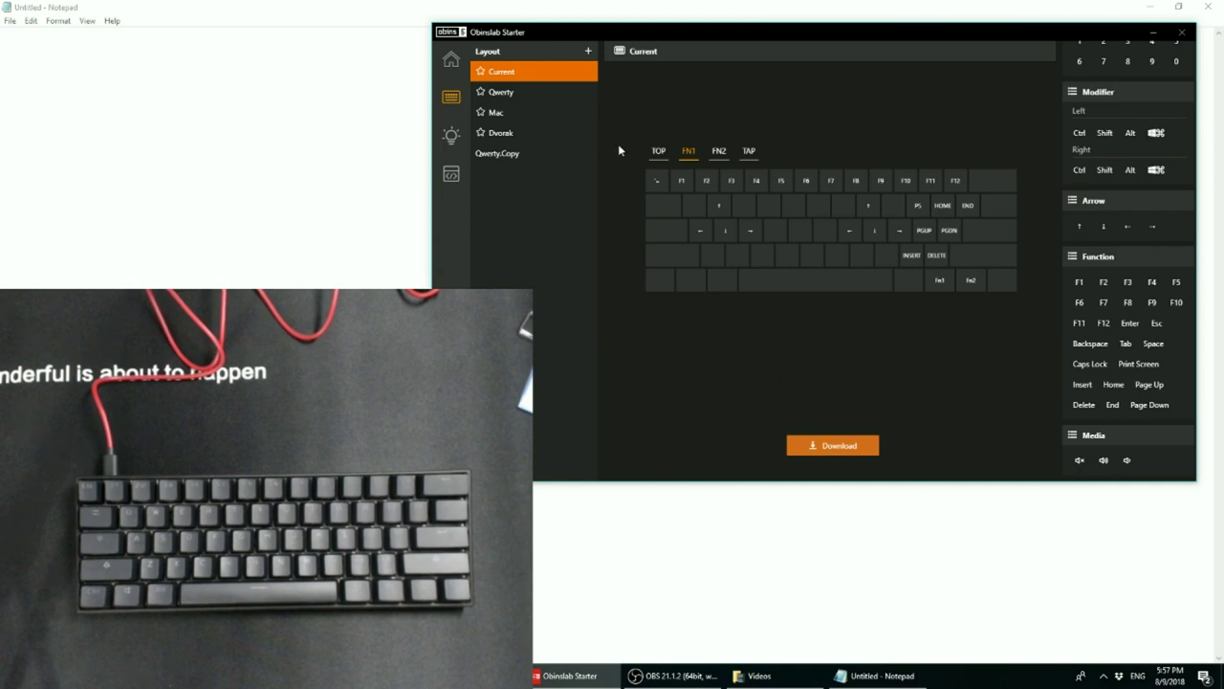
click(720, 153)
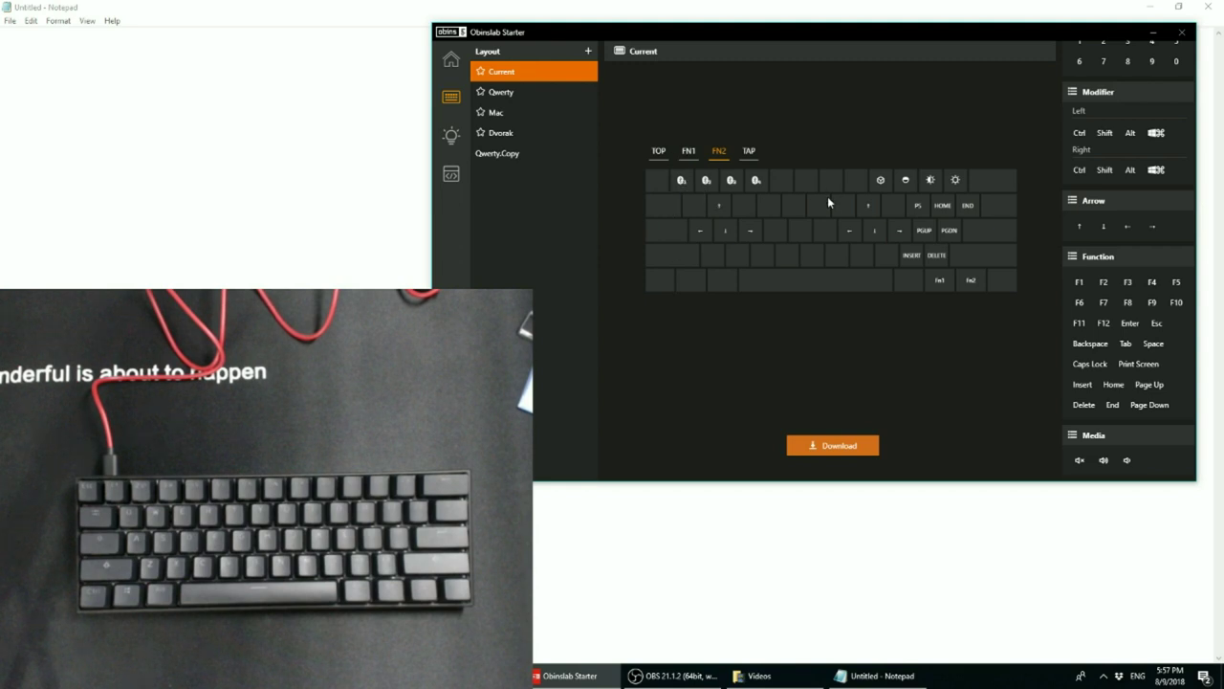
click(749, 152)
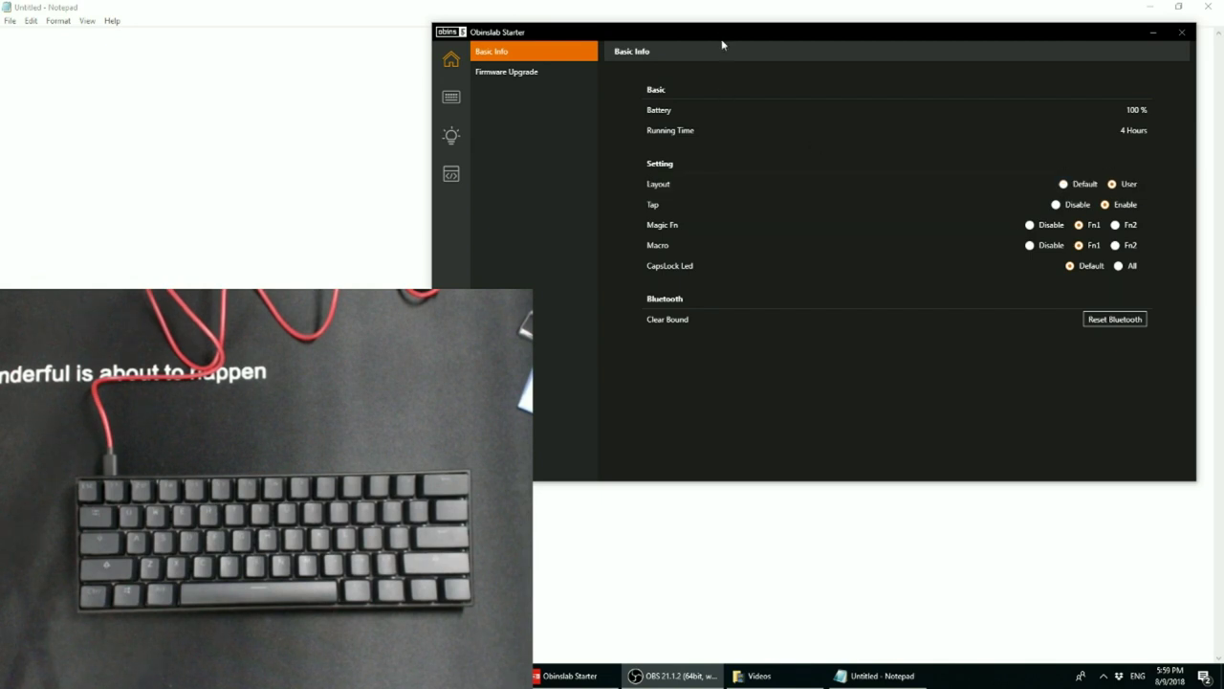
click(1029, 226)
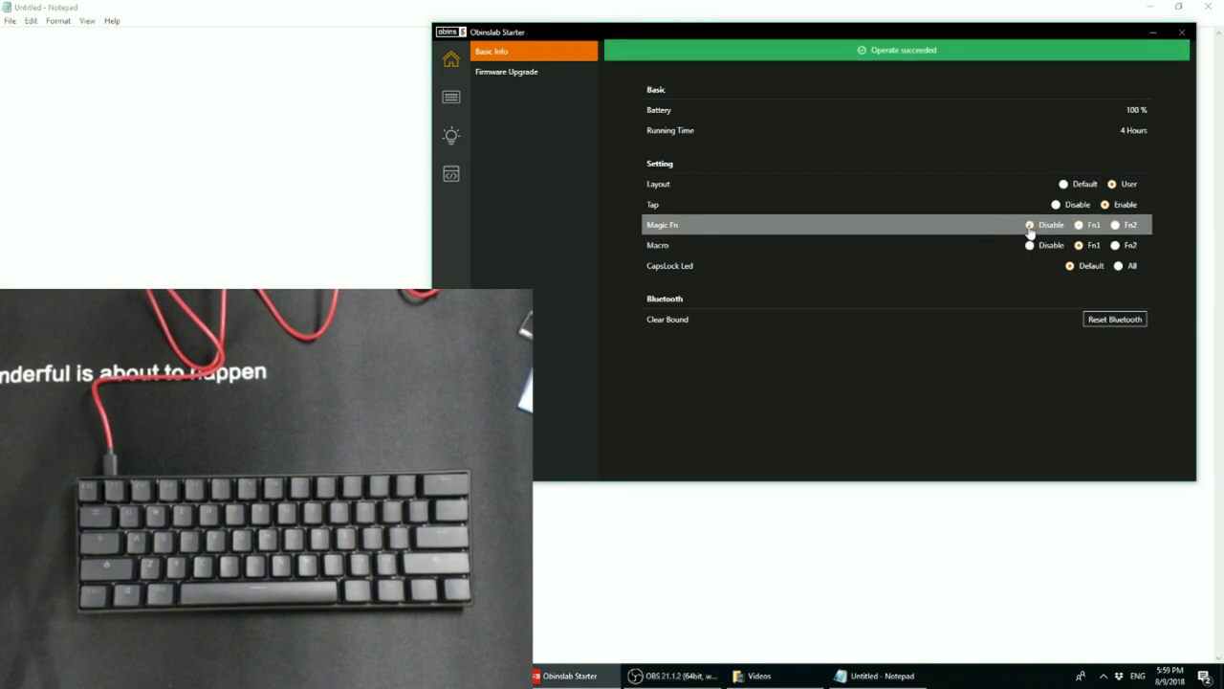
click(1079, 225)
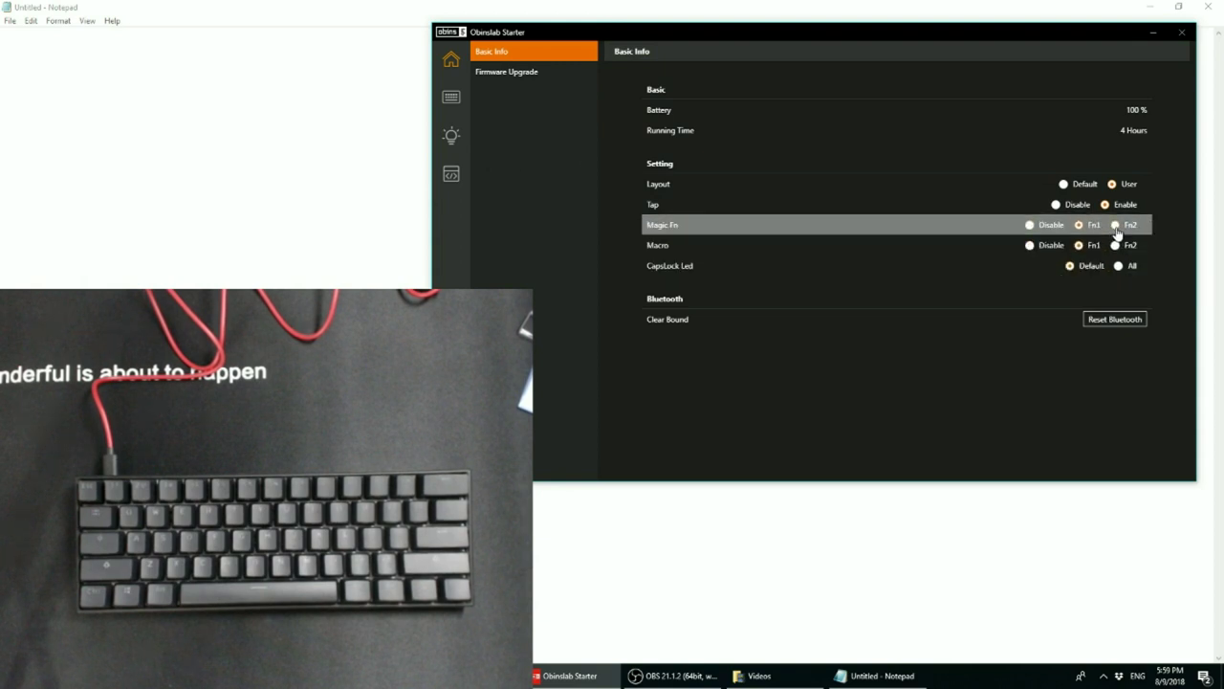
click(1116, 226)
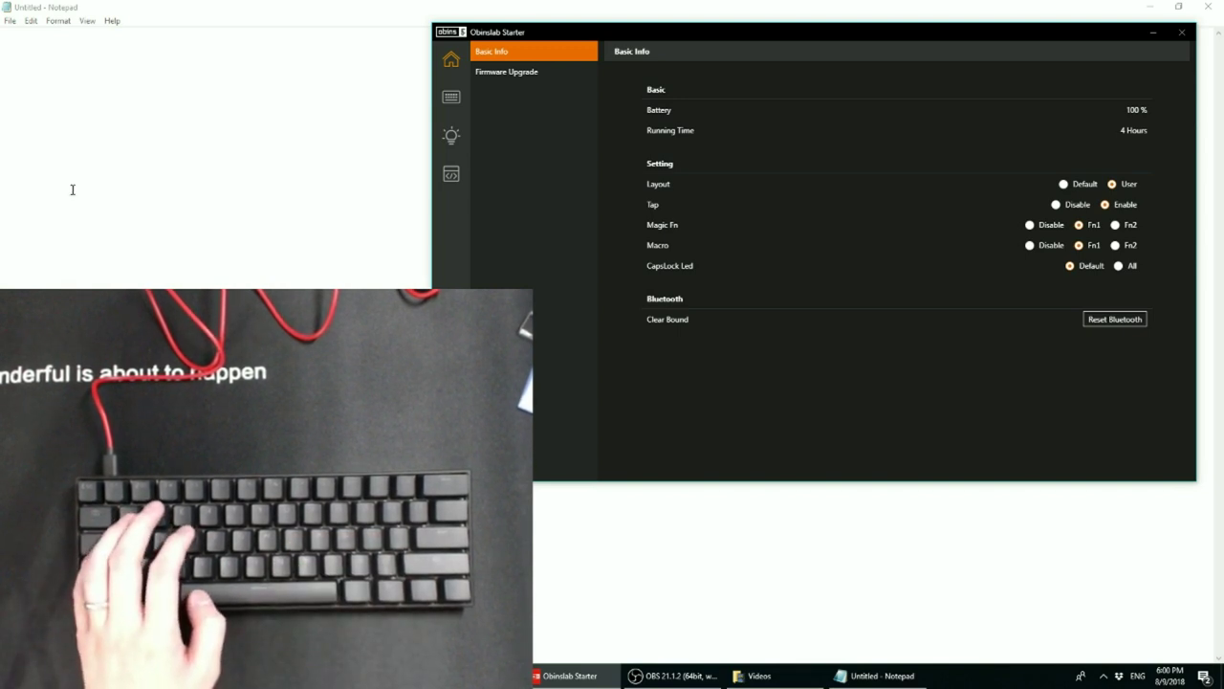
click(106, 98)
text(akjsdfhkljasfhklsajdfhskdlajfh)
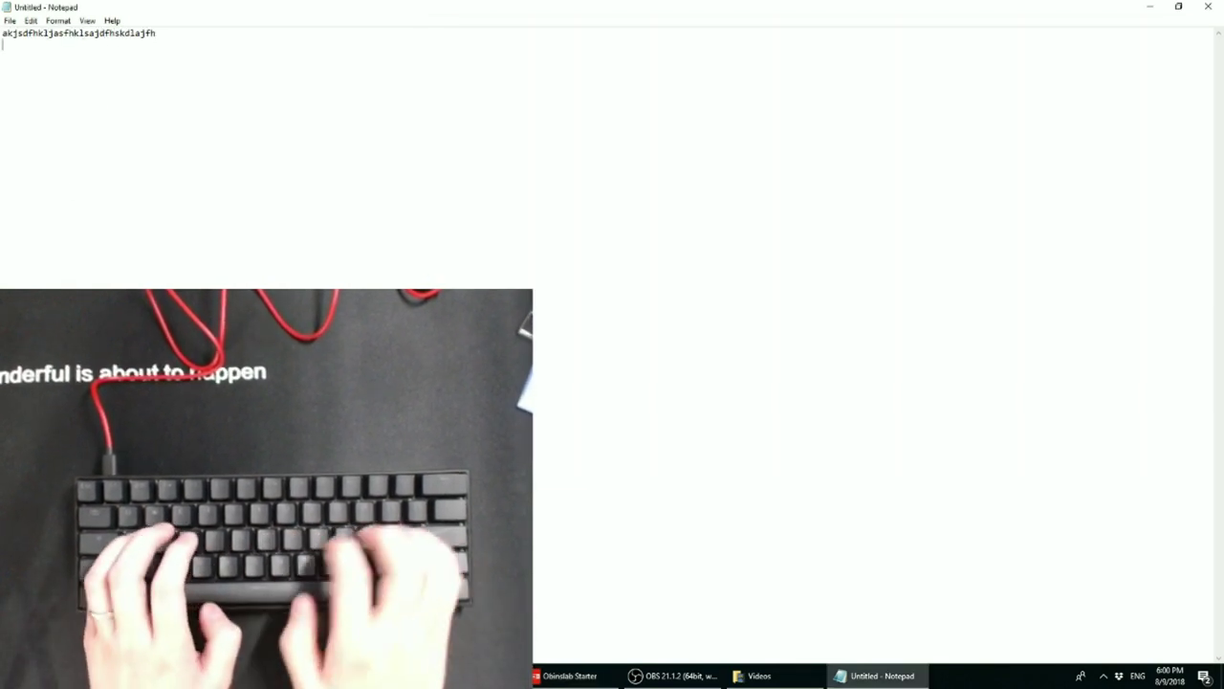
key(Return)
text(kljhasdflkhjsda;klfjasldfjk )
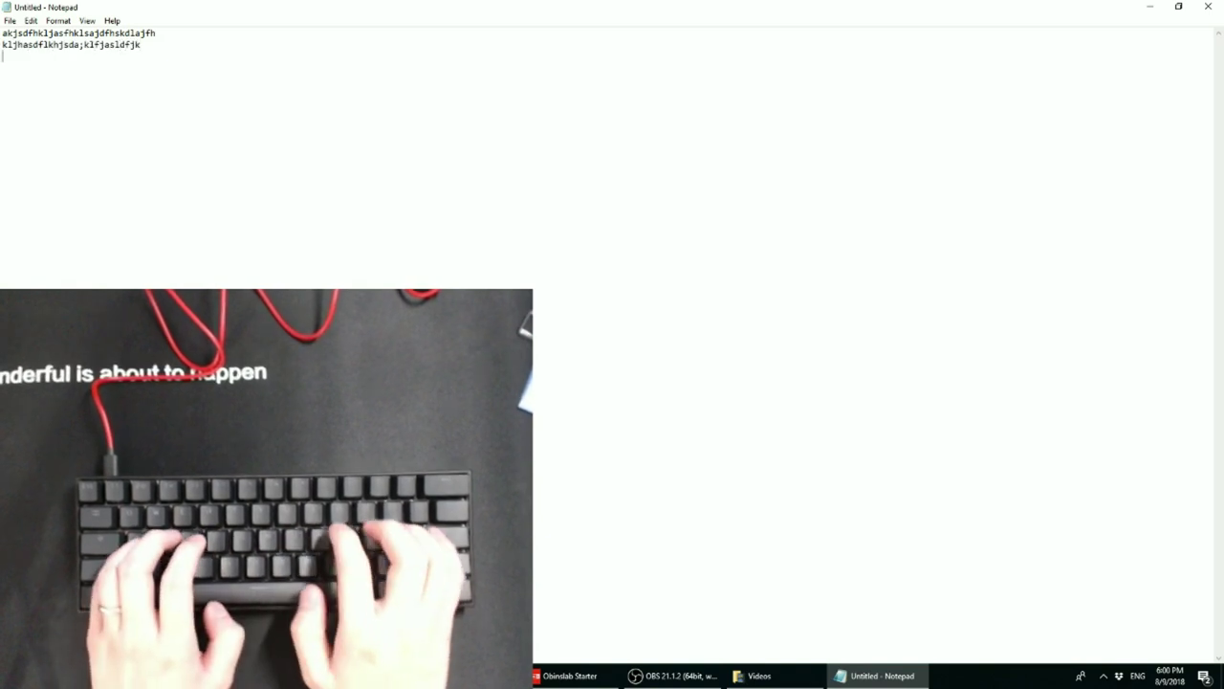
text(;askdjhfklja;sdhf)
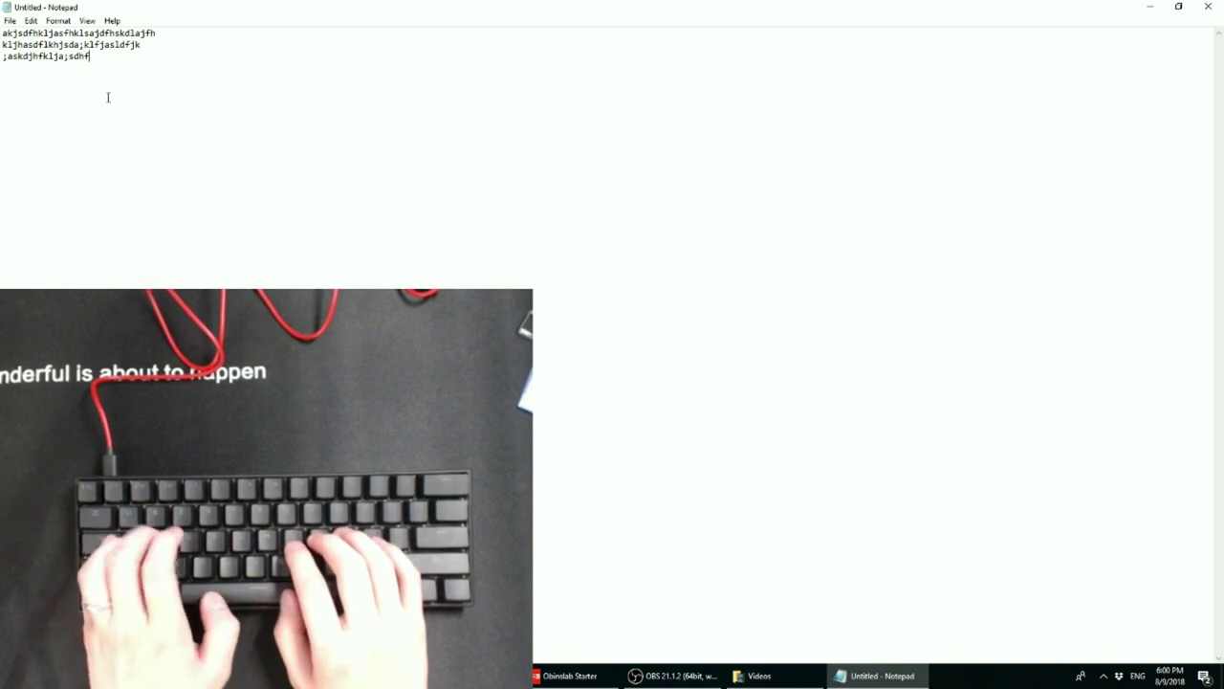
key(Left)
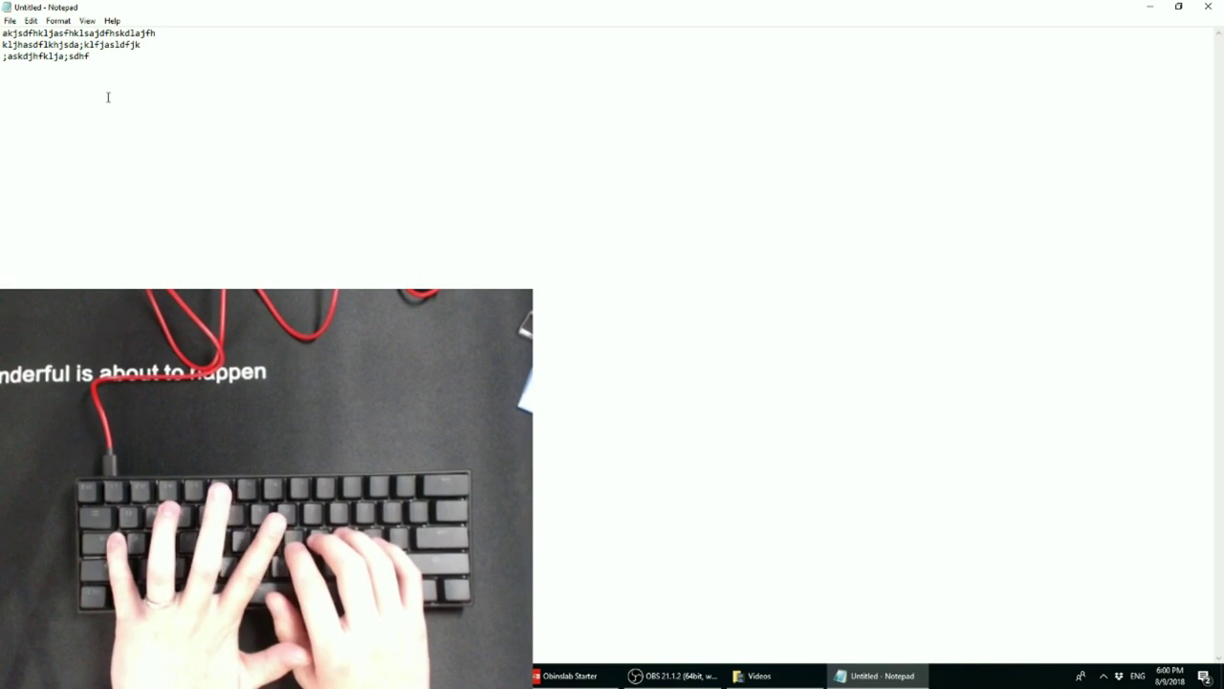
key(Up)
key(Down)
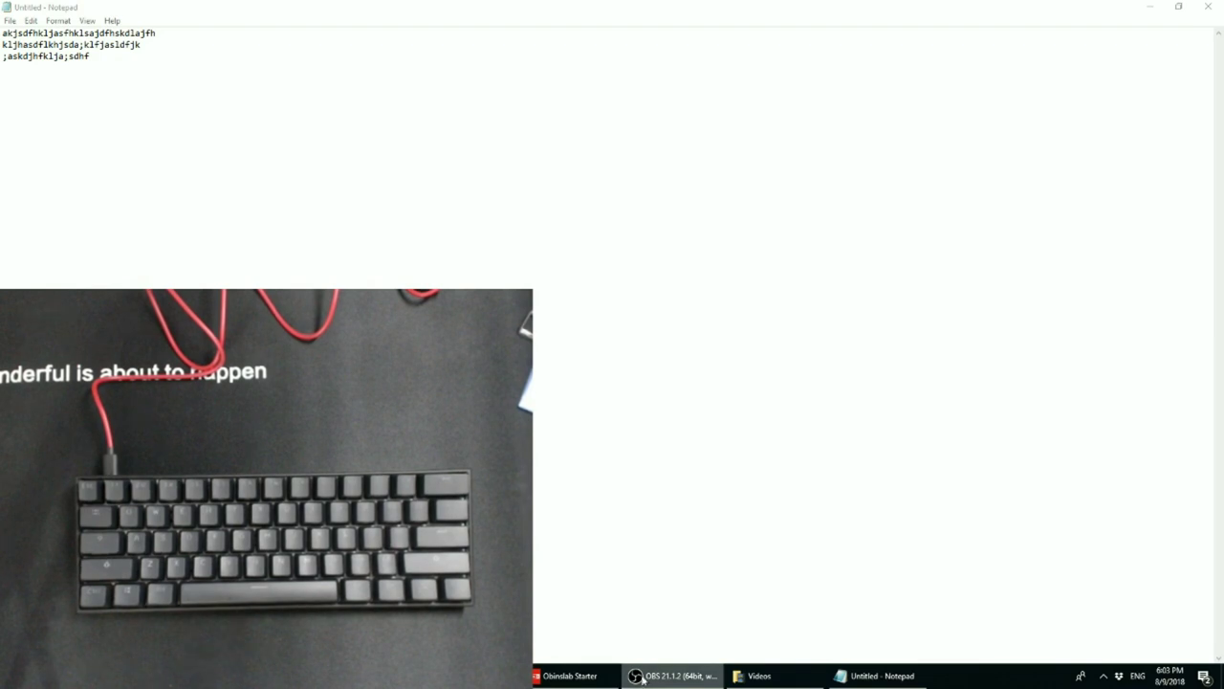
Switch to Obinslab Starter and show the Light page with the red Default group
click(571, 680)
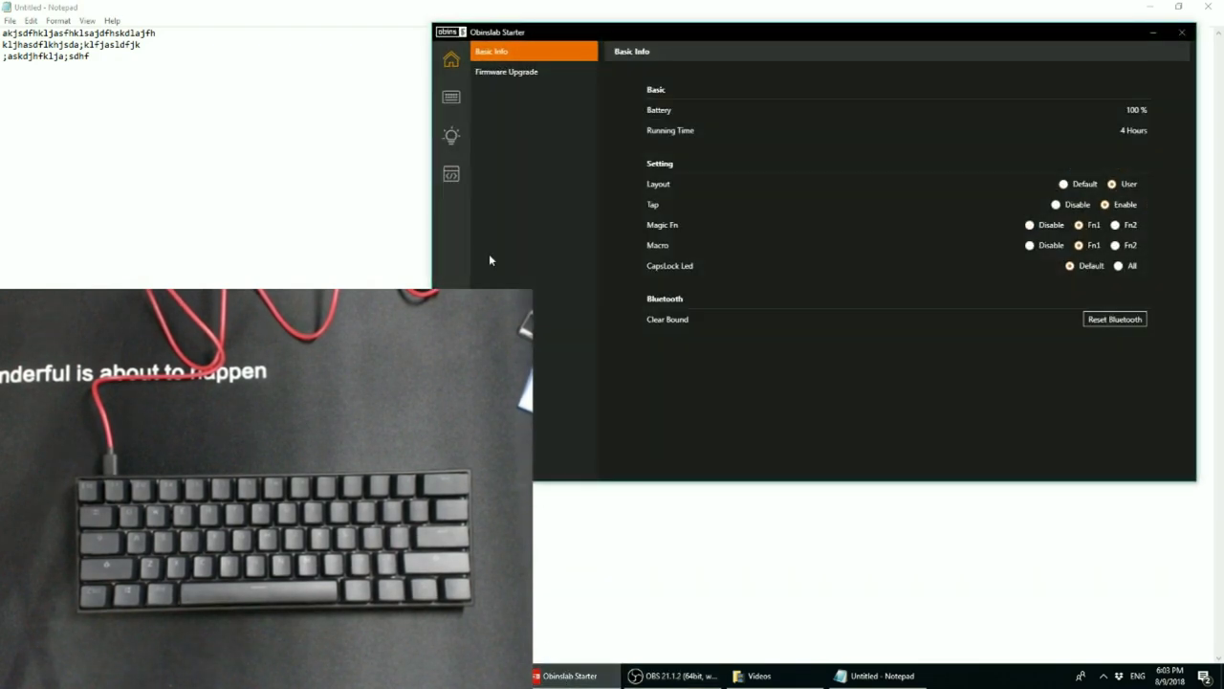
click(452, 139)
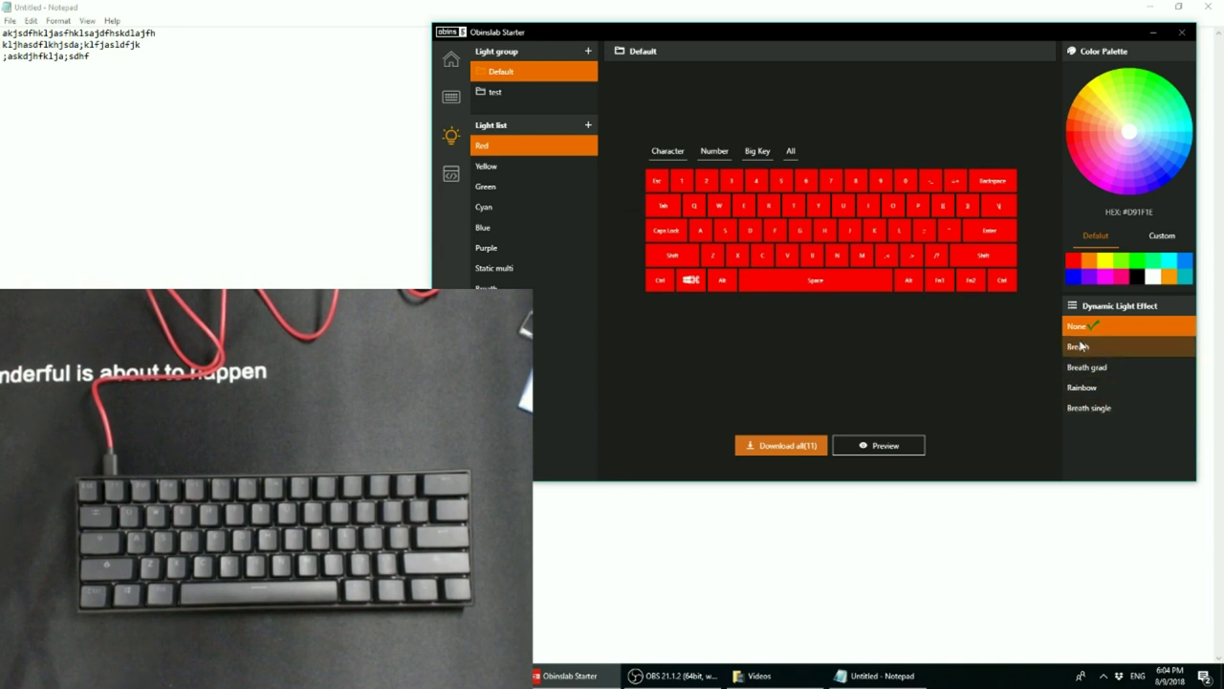
Choose the Rainbow dynamic light effect and preview it on the keyboard
click(1084, 387)
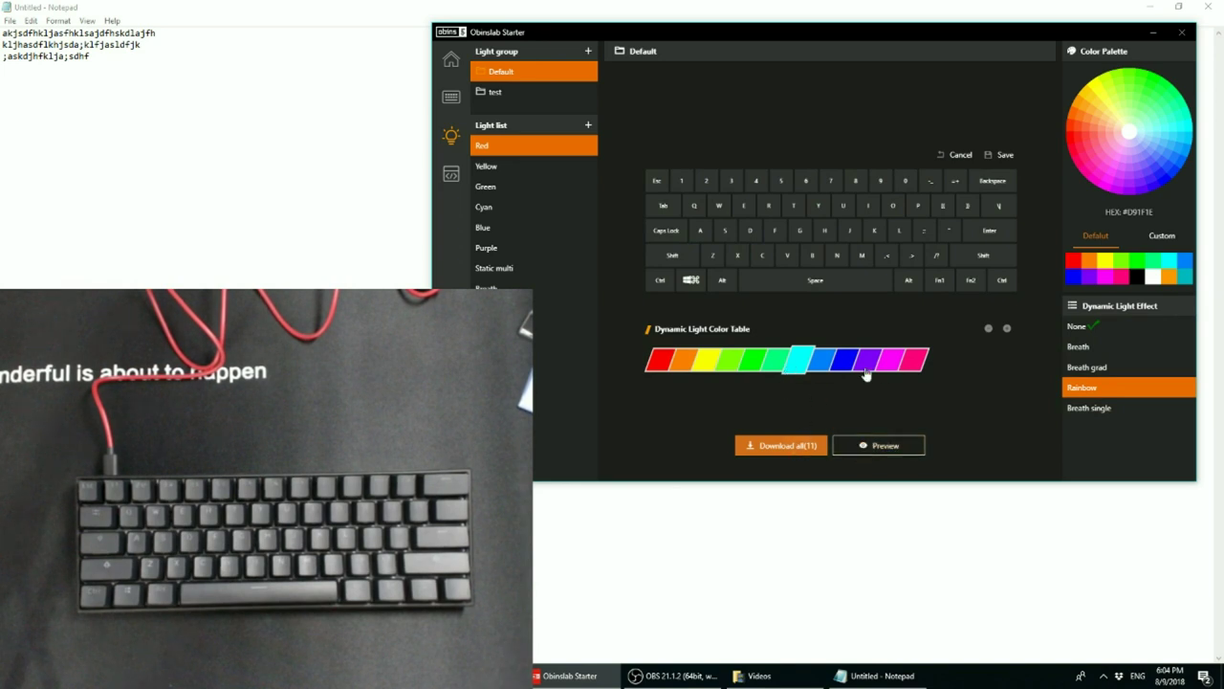
click(883, 447)
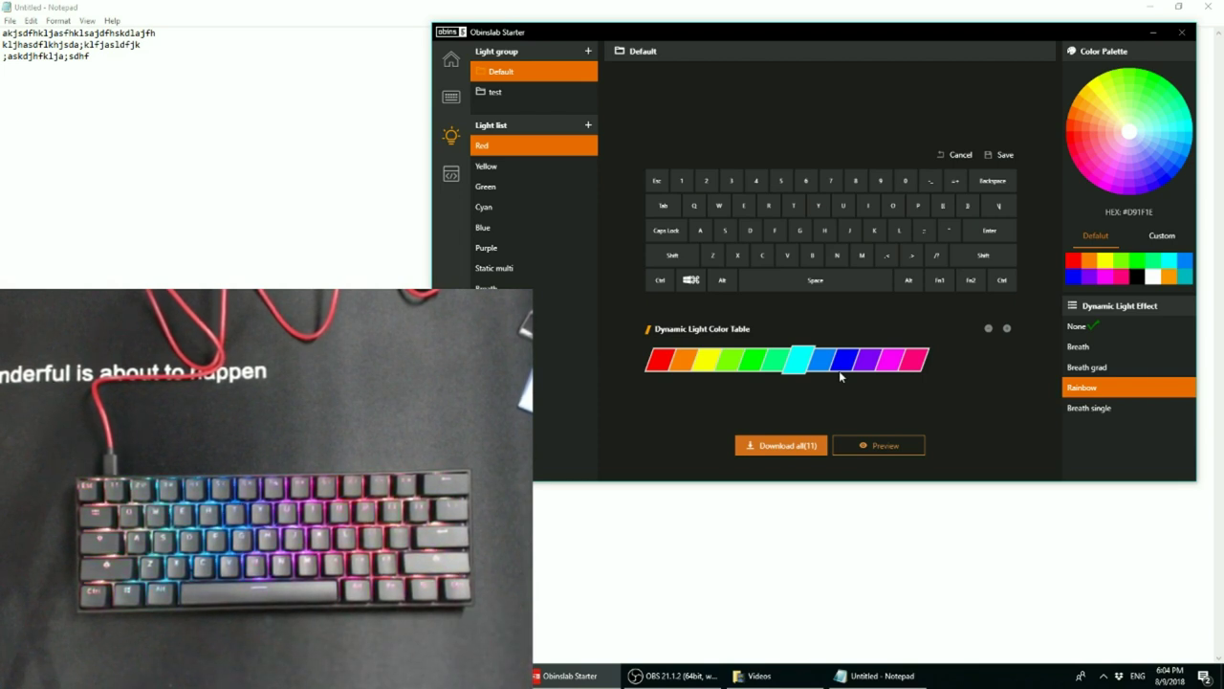
click(875, 447)
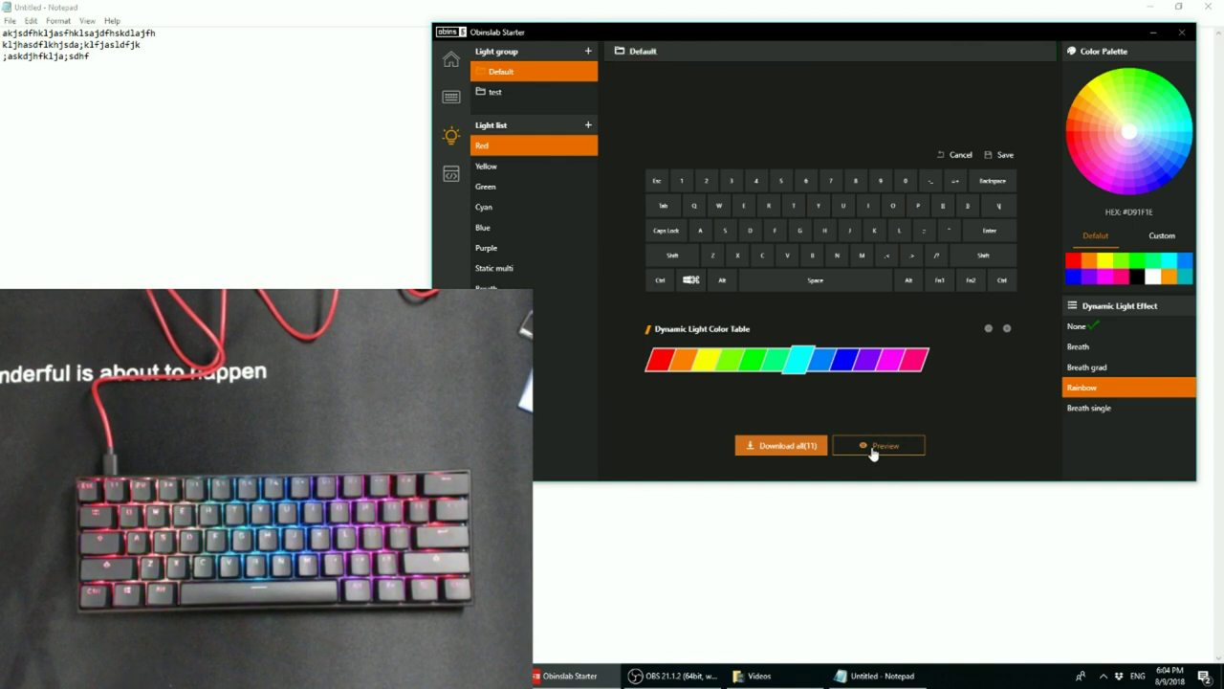
Remove every colour from the dynamic light colour table
click(988, 330)
click(988, 329)
click(989, 329)
click(990, 329)
click(991, 330)
click(991, 330)
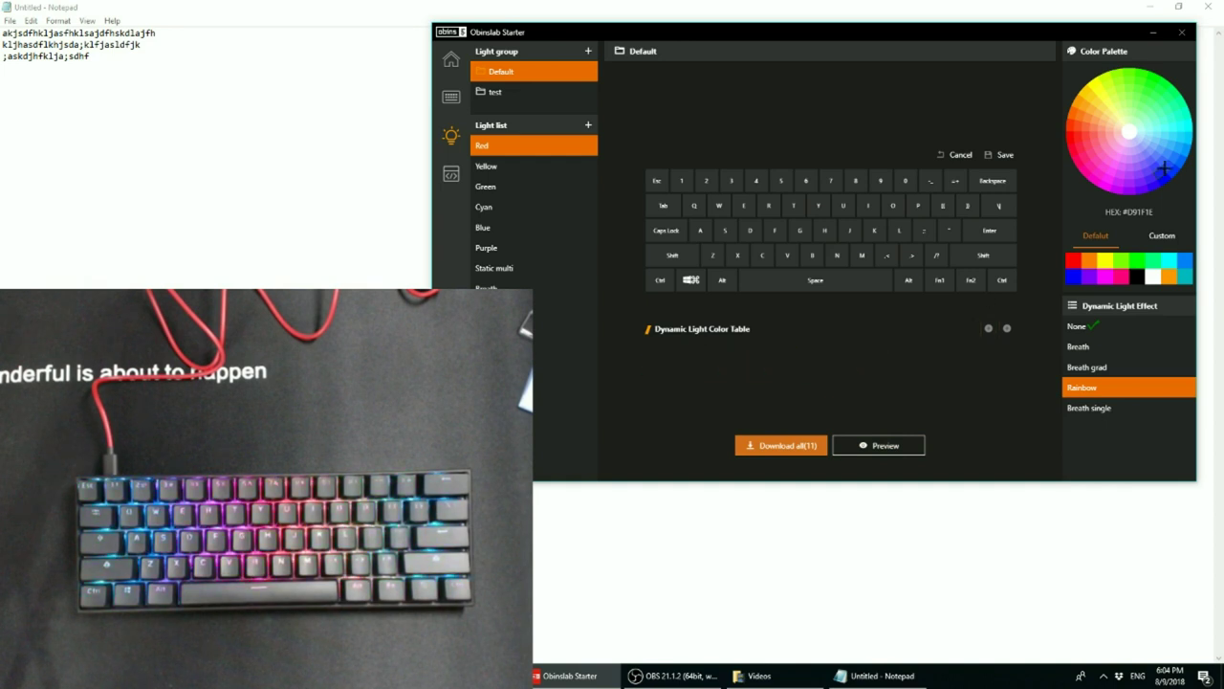
Fill the colour table with blue and orange and preview the effect on the keyboard
click(1073, 276)
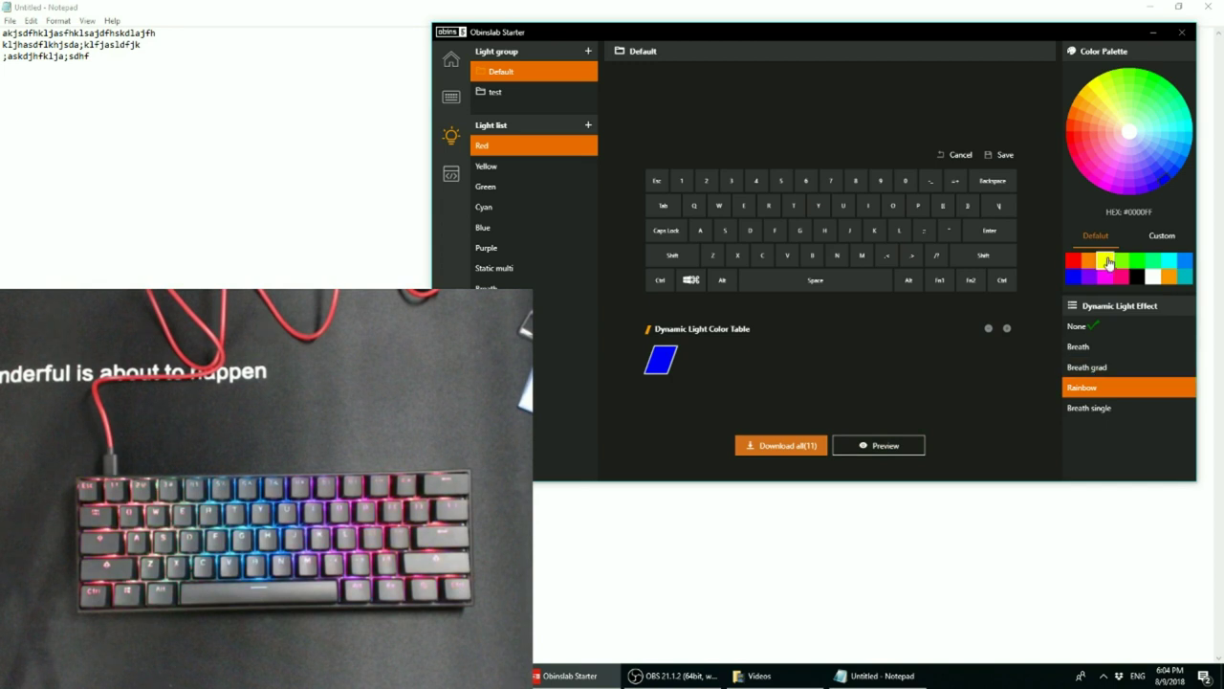
click(1006, 330)
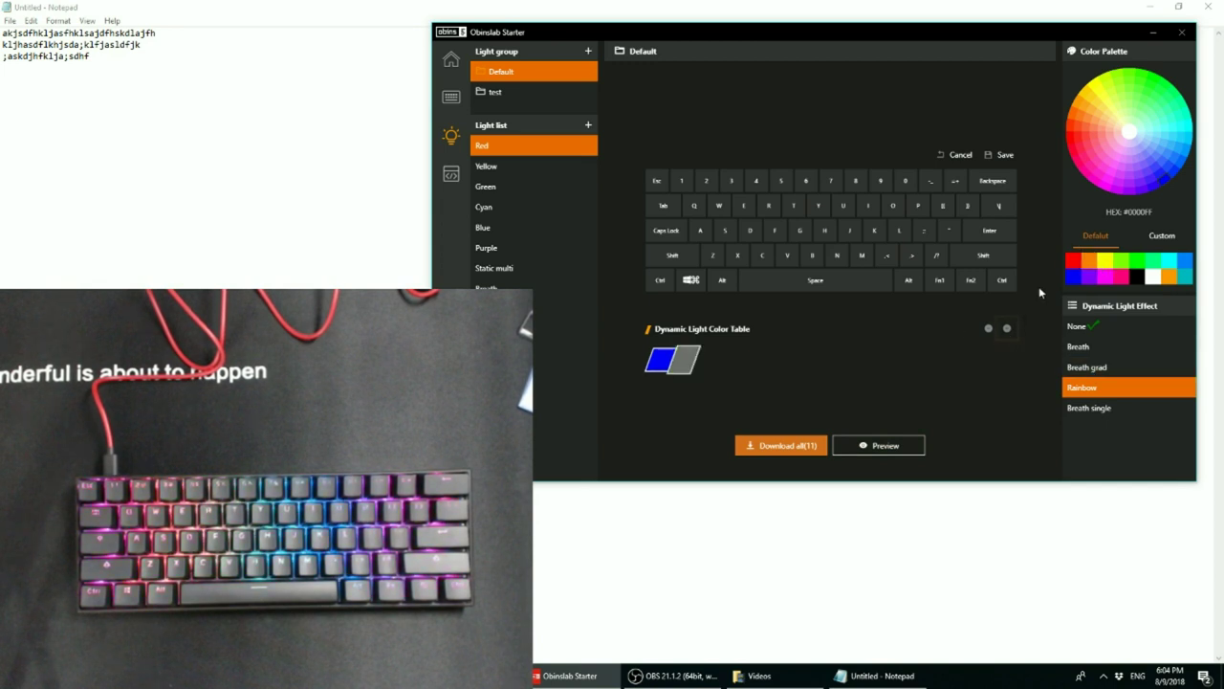
click(1088, 261)
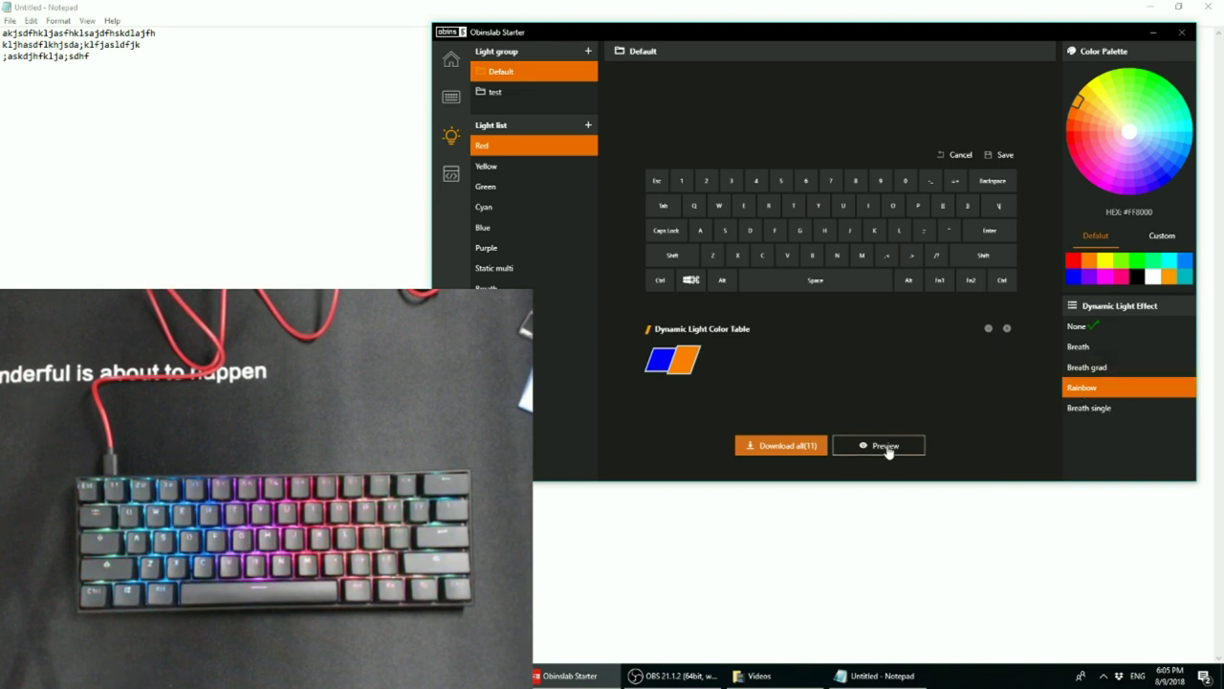
click(849, 444)
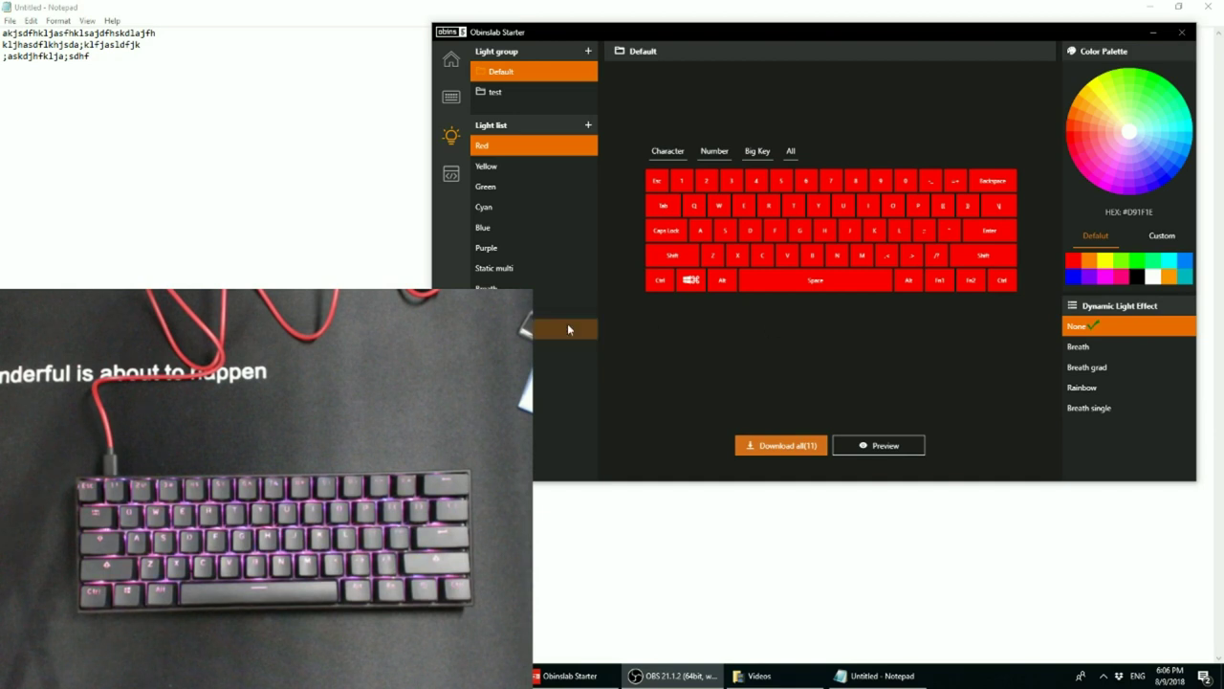
Show the Macro page with the test and test2 macro groups
click(451, 173)
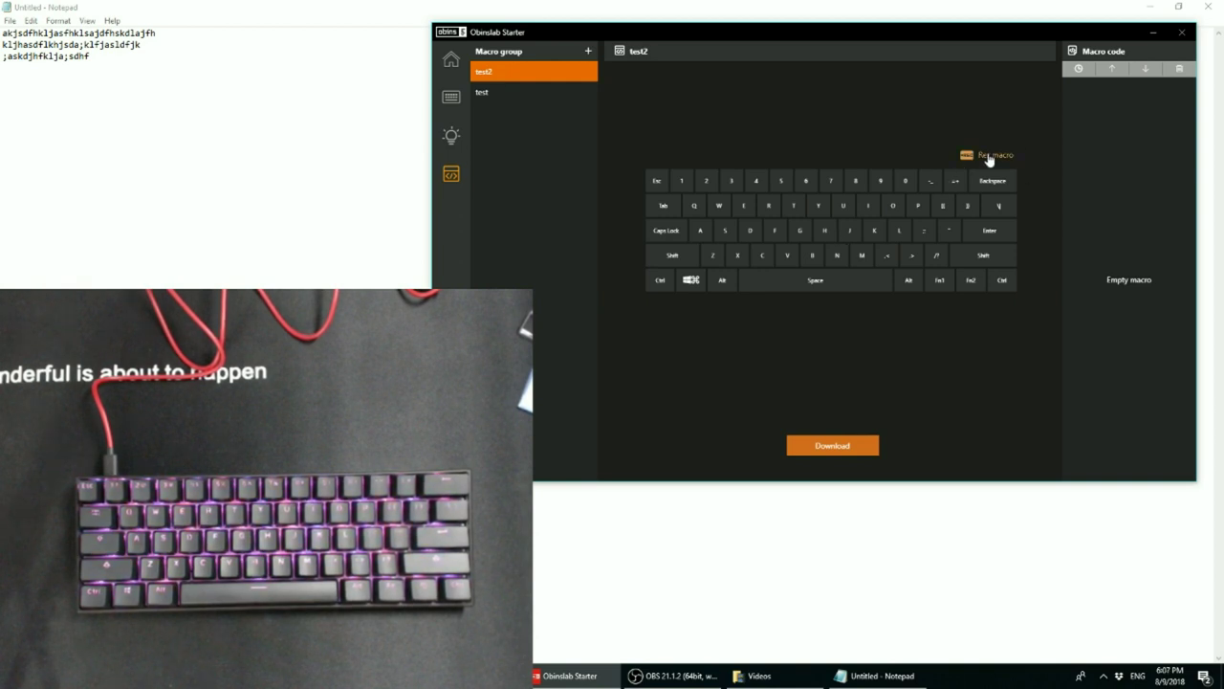
Assign the test2 macro to the M key, then go back to Basic Info
right_click(864, 262)
click(865, 263)
right_click(870, 259)
click(881, 267)
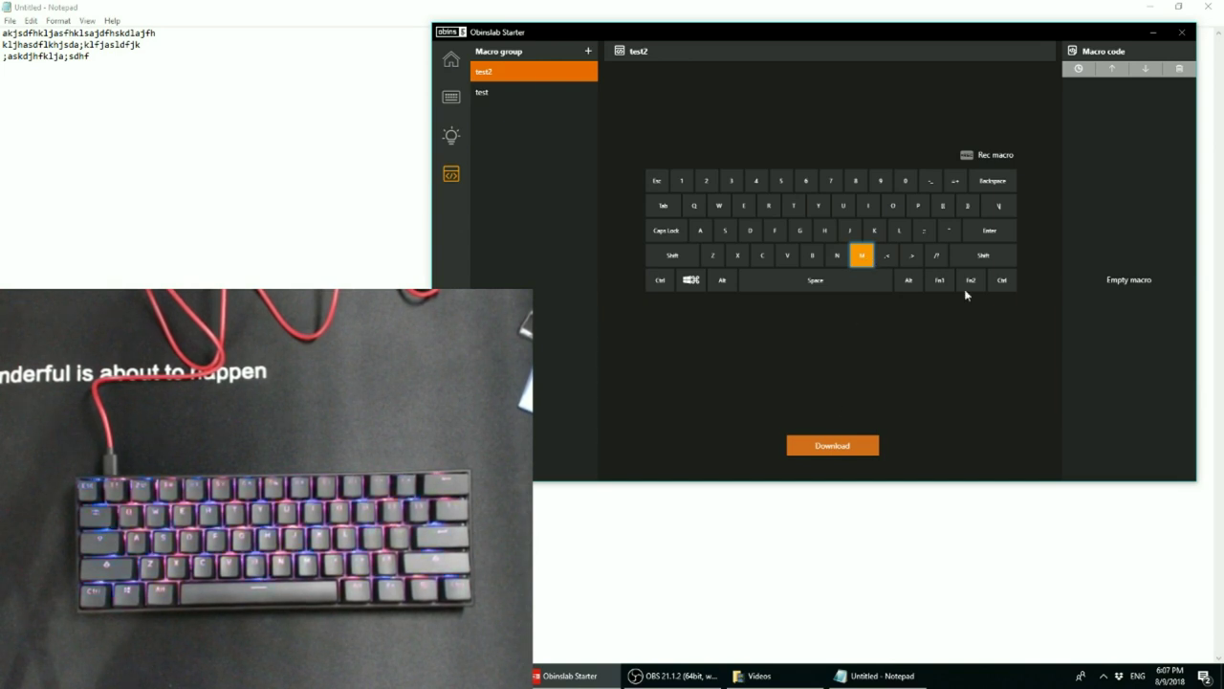
click(450, 59)
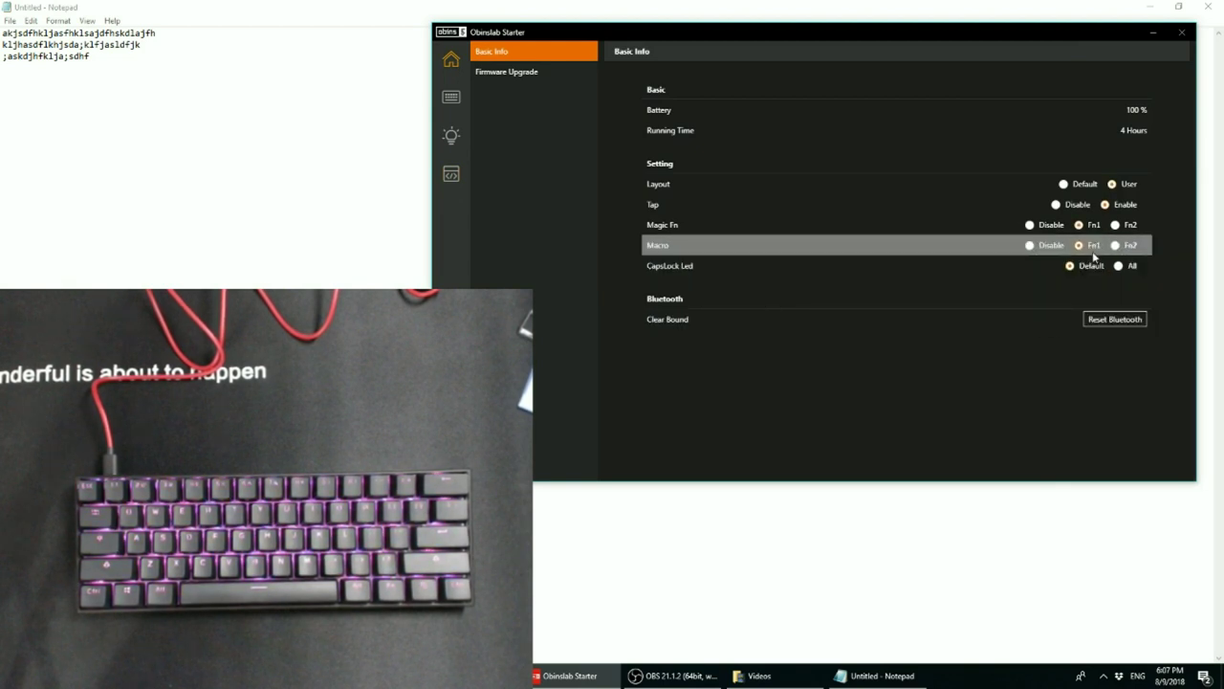
Record keystrokes H, I, Space, A, S, D into the M key's macro and save it
click(452, 174)
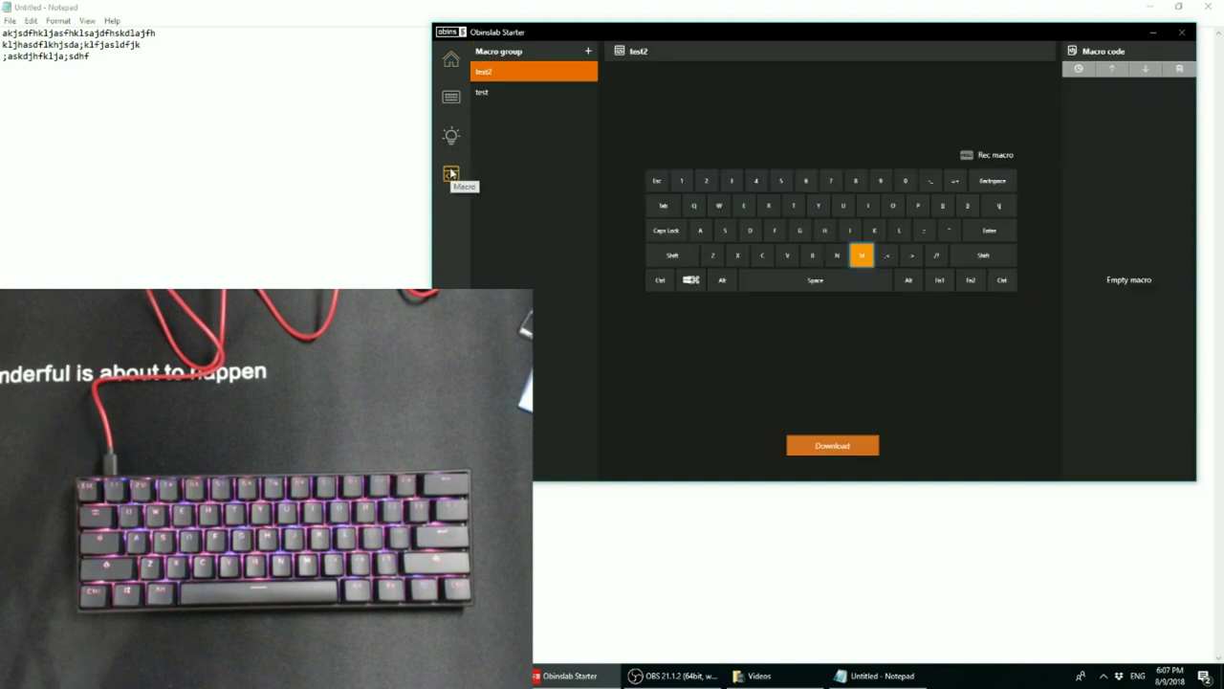
click(991, 161)
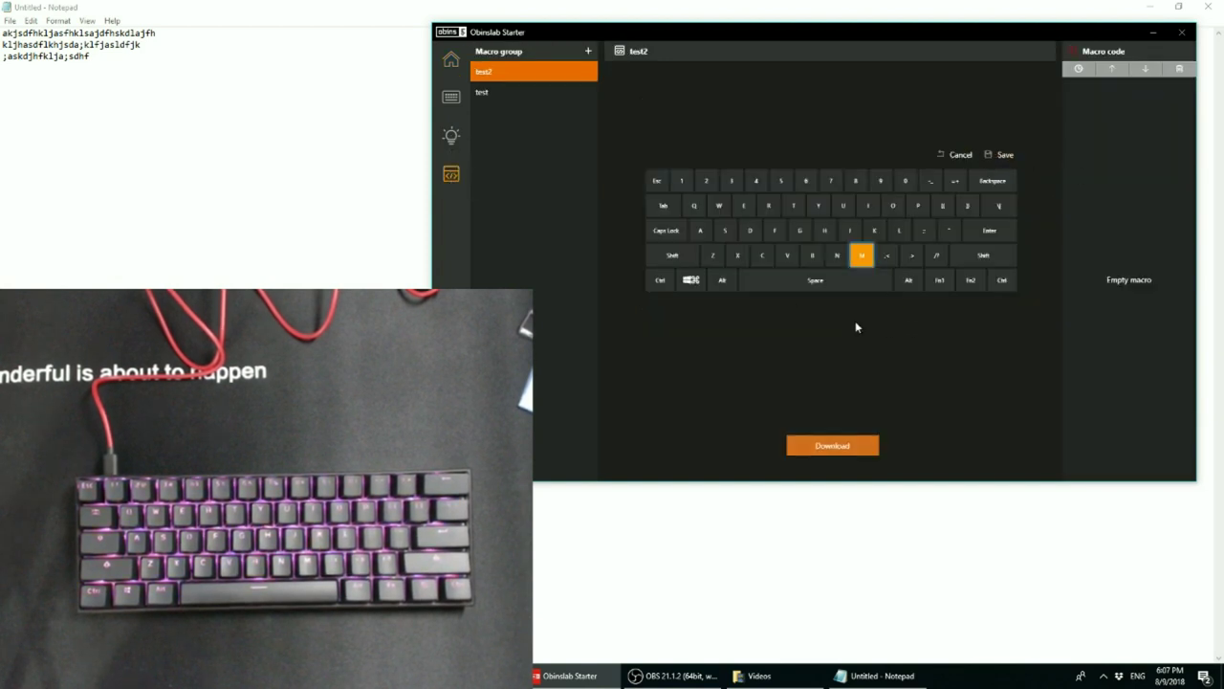
key(h)
key(i)
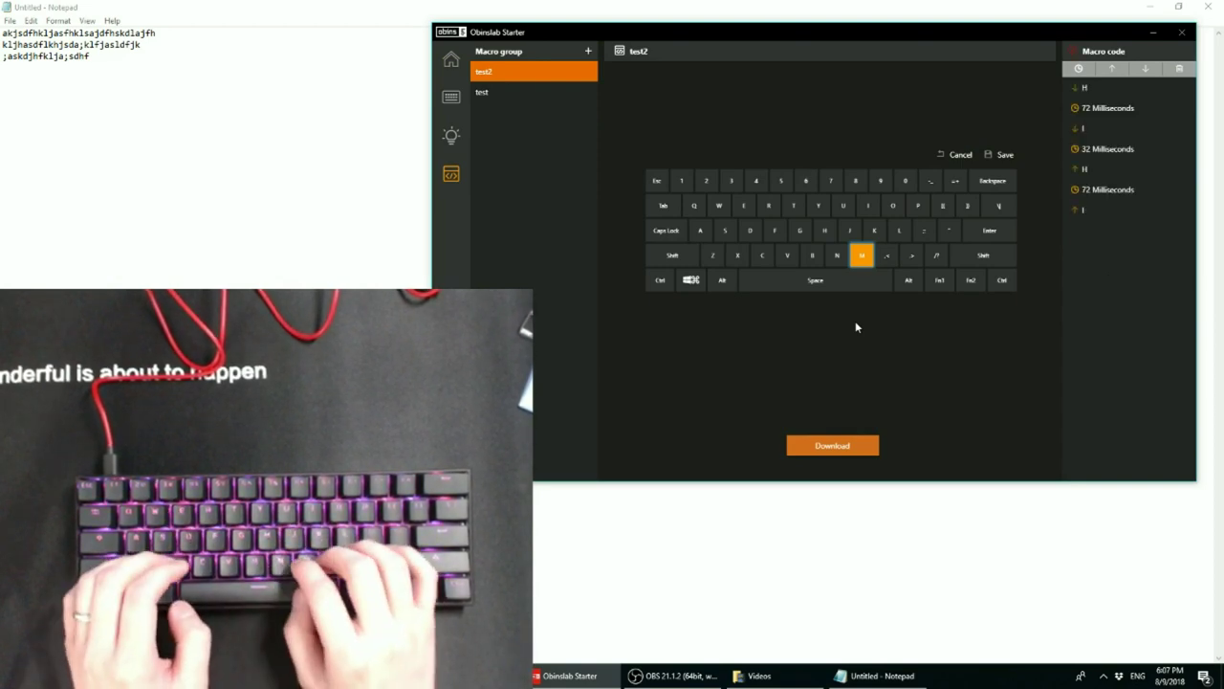
key(space)
key(a)
key(s)
key(d)
key(a)
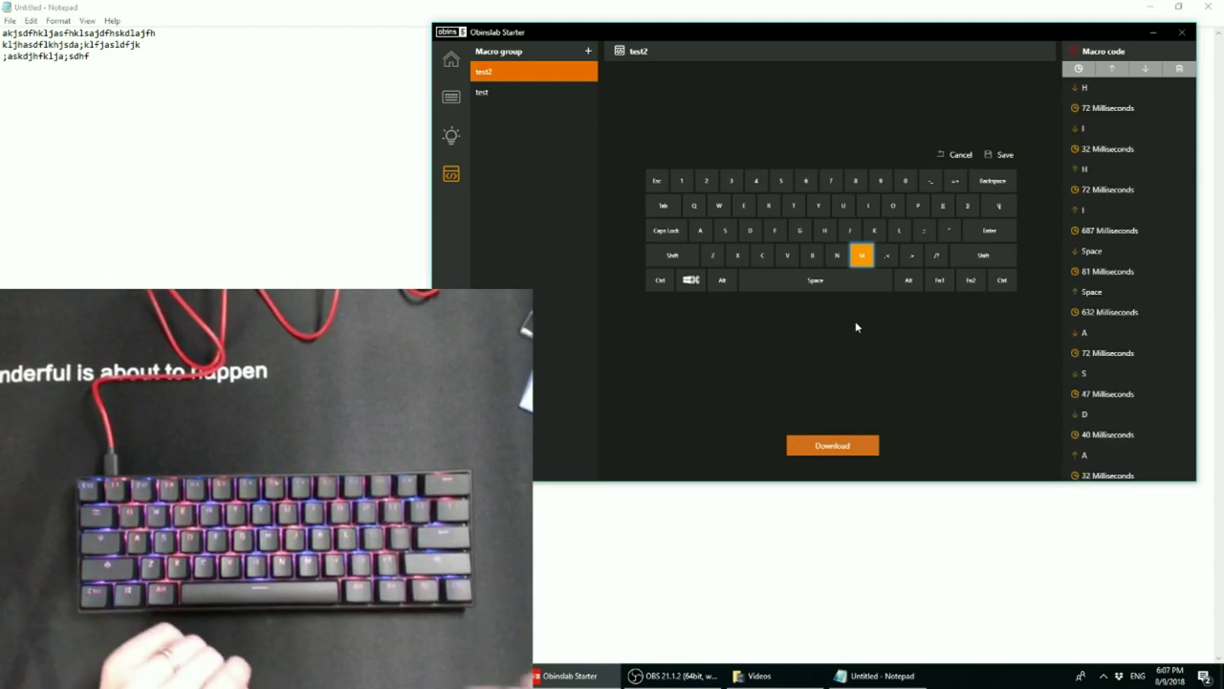
click(1002, 156)
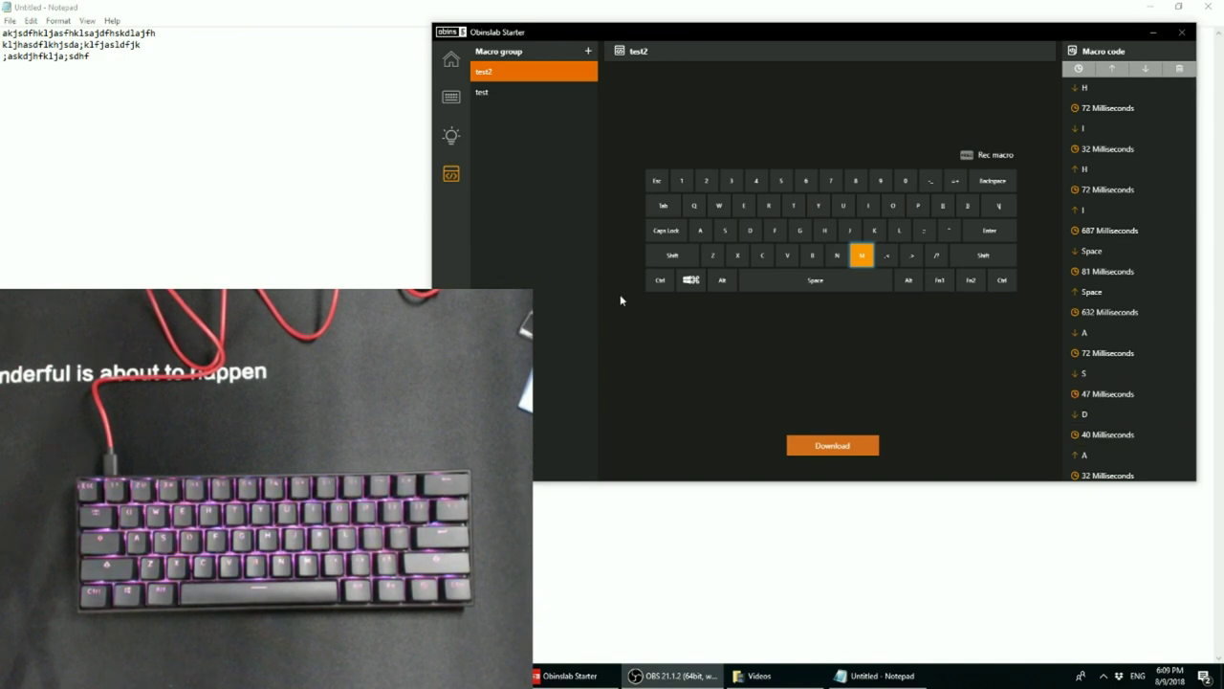
Go via Basic Info to Firmware Upgrade, showing Application 1.03 and Bluetooth 0.11
click(451, 60)
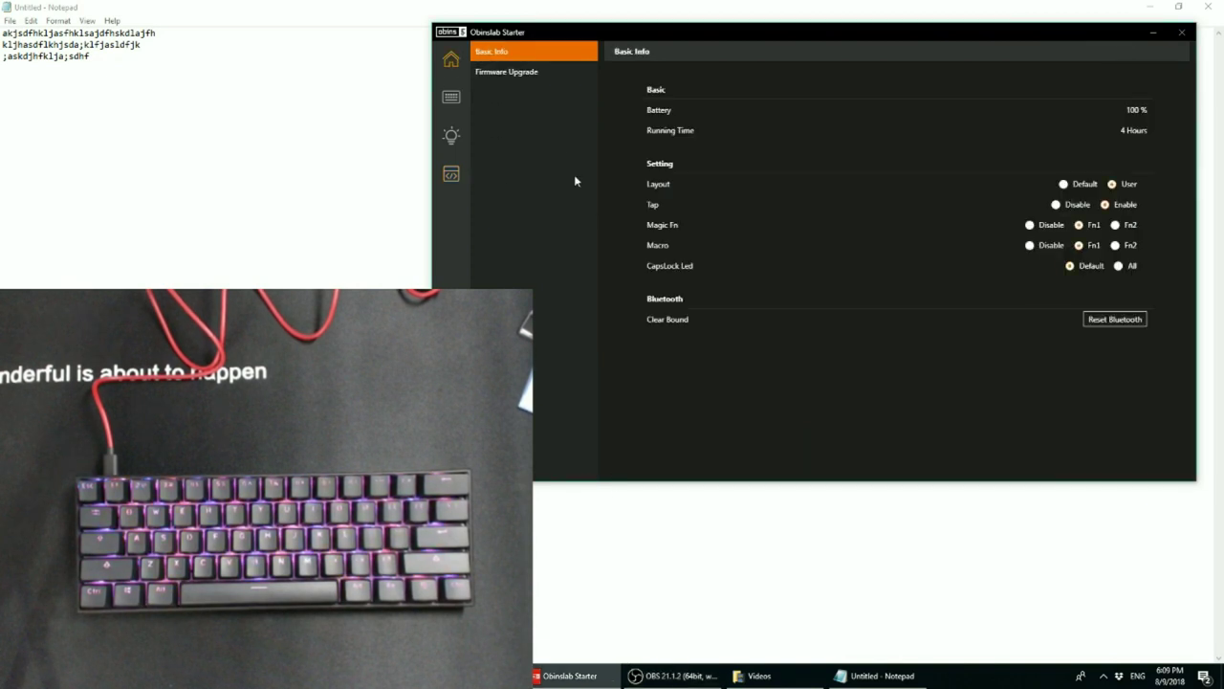
click(514, 73)
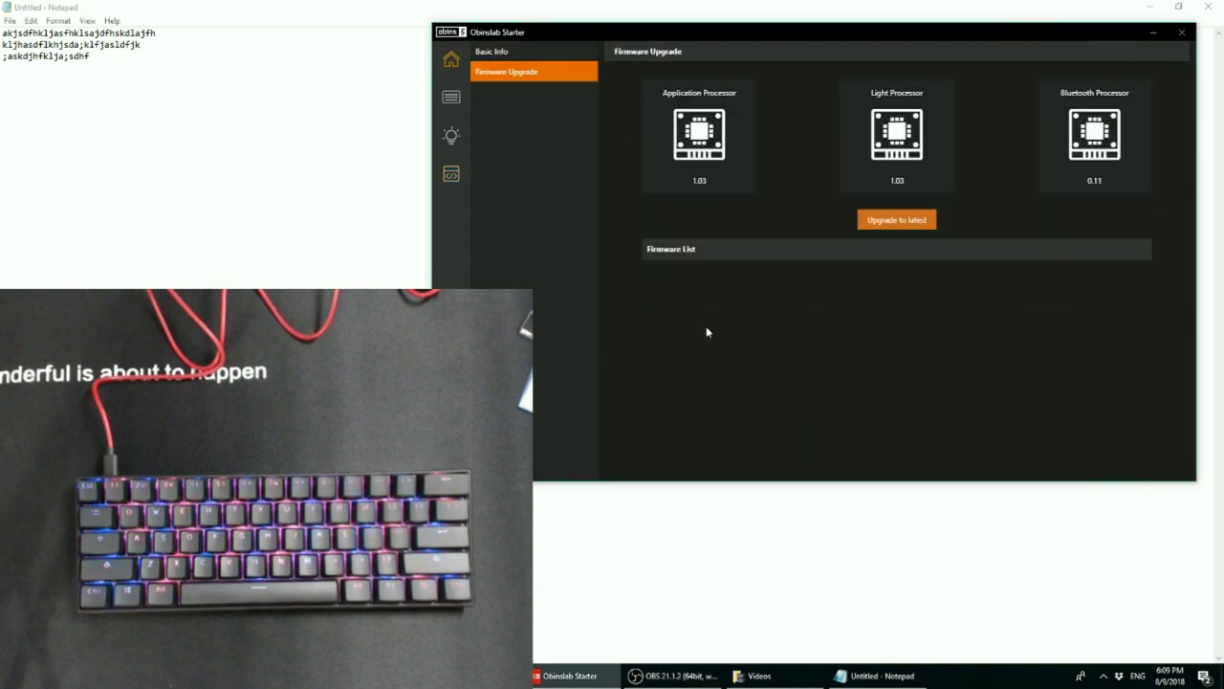